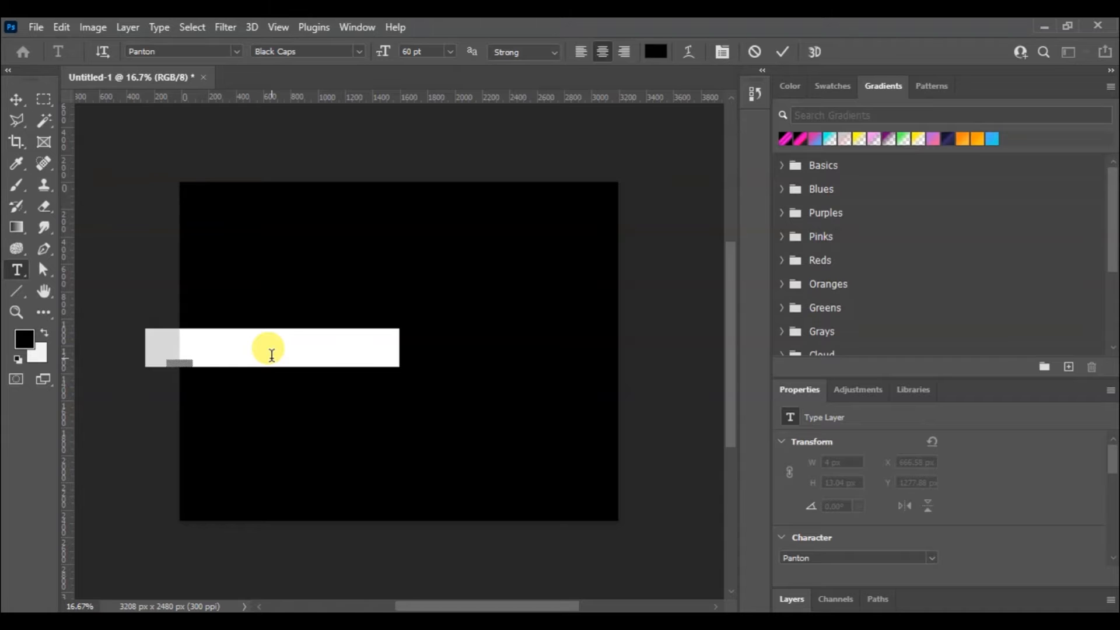
# Enter the heading text "EXPLORE THE IDEA" on the black canvas in 60 pt Panton Black Caps
pyautogui.write('ENDS ARE ')
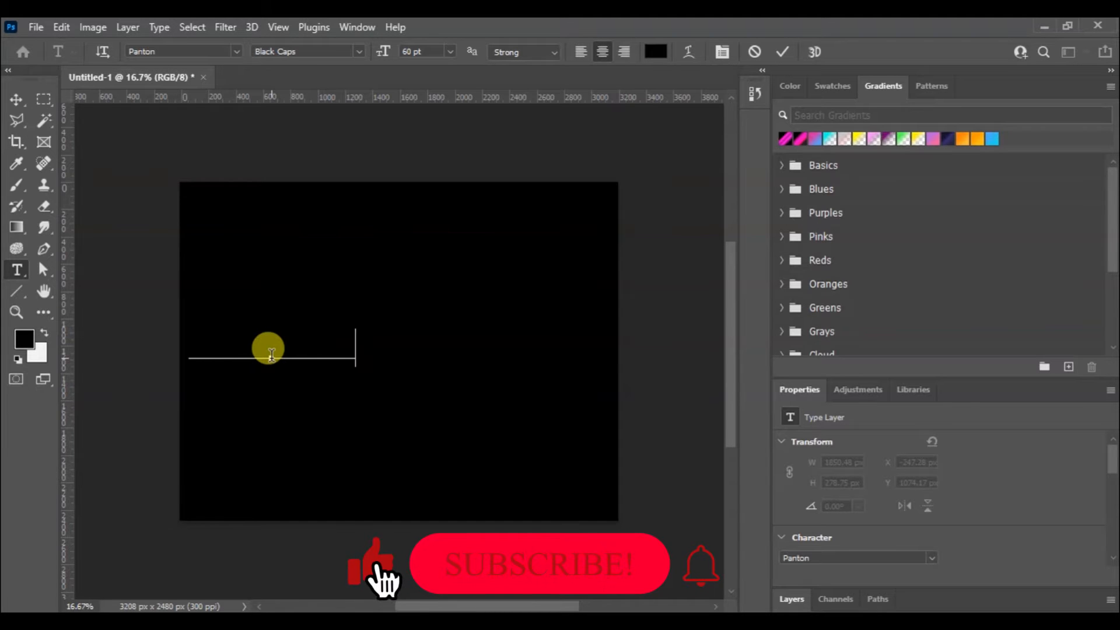
pyautogui.write('LOVE')
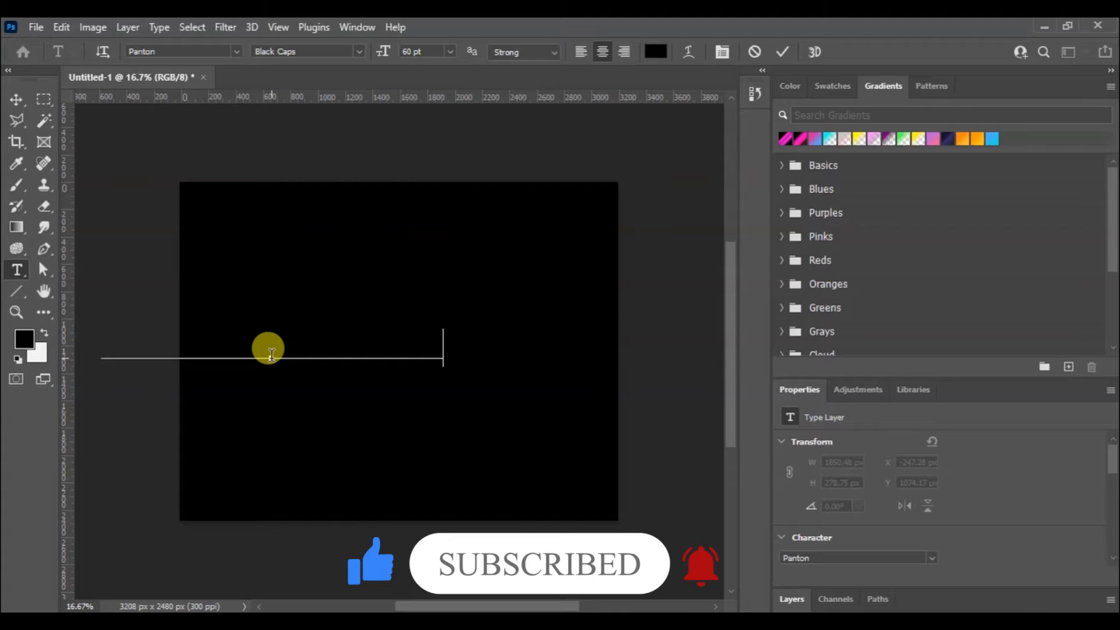
pyautogui.hotkey('ctrl', 'capslock')
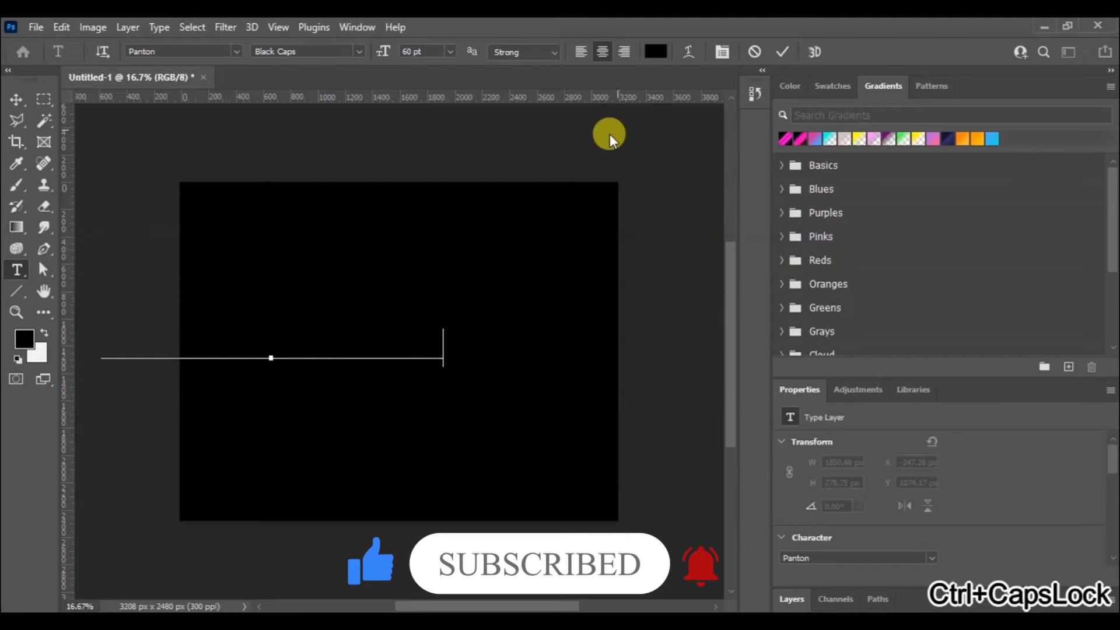
# Recolor the whole heading golden yellow and move it to the top centre of the canvas
pyautogui.hotkey('ctrl', 'a')
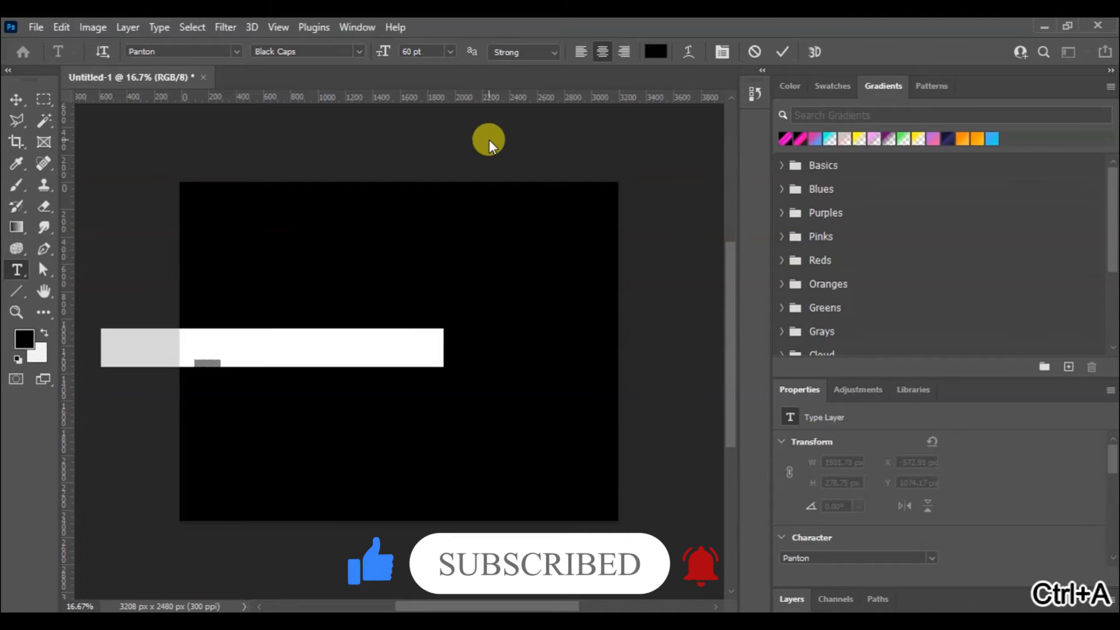
pyautogui.click(655, 54)
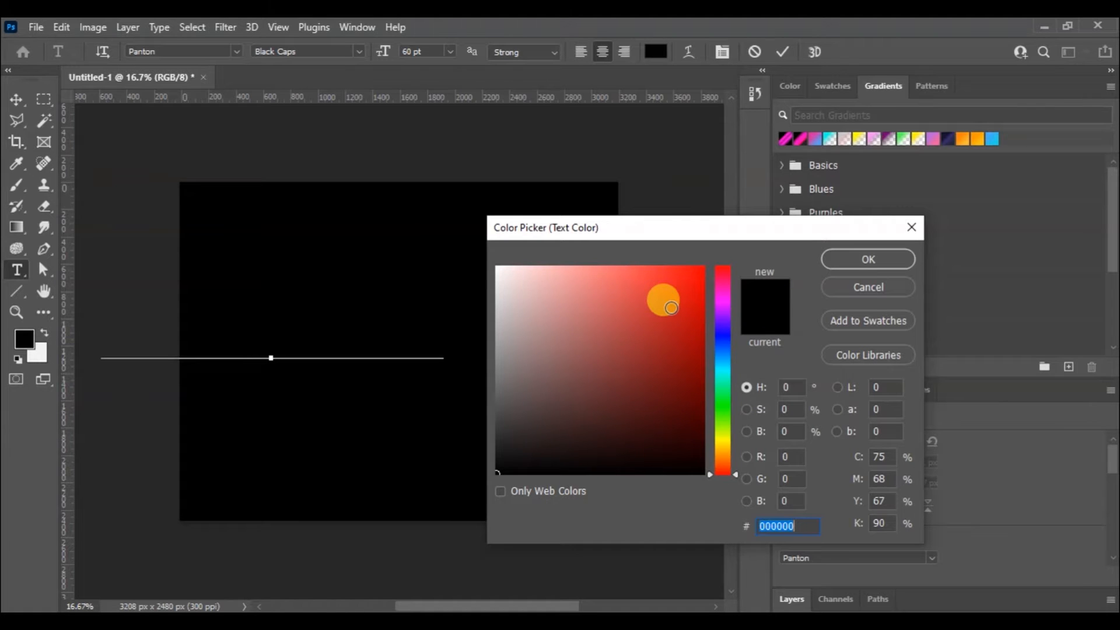
pyautogui.click(724, 436)
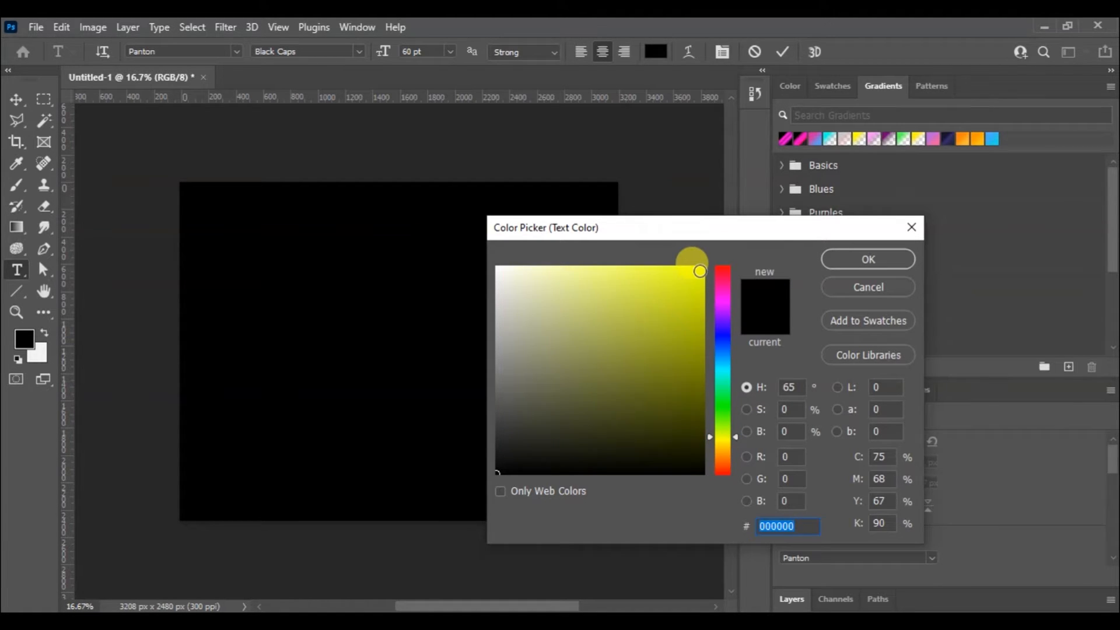
pyautogui.click(699, 271)
pyautogui.moveTo(726, 438); pyautogui.dragTo(731, 443)
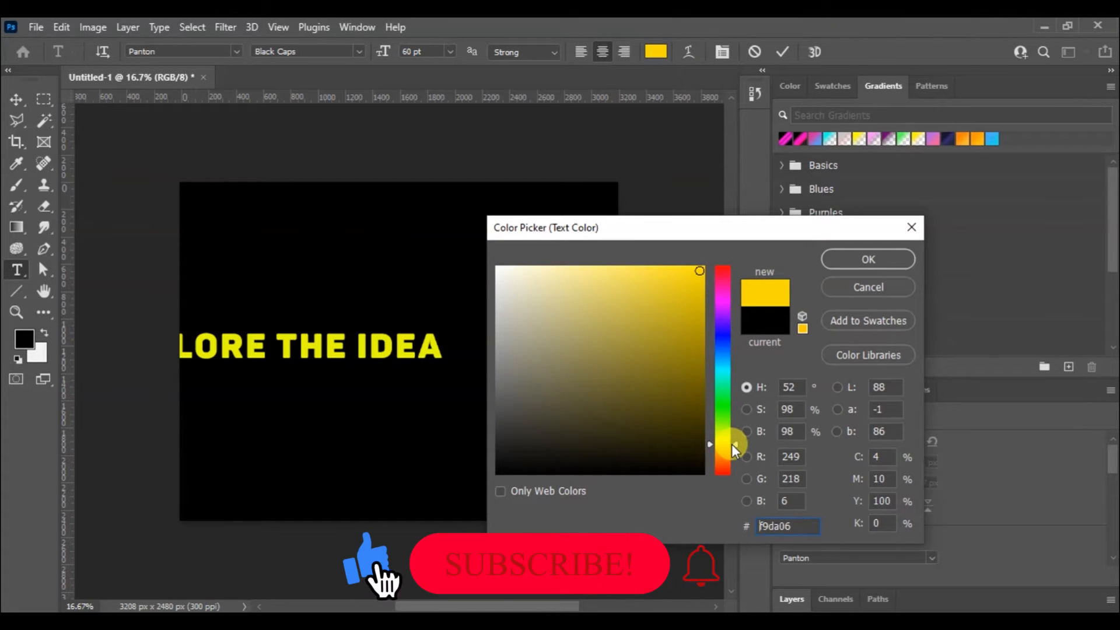
pyautogui.click(893, 255)
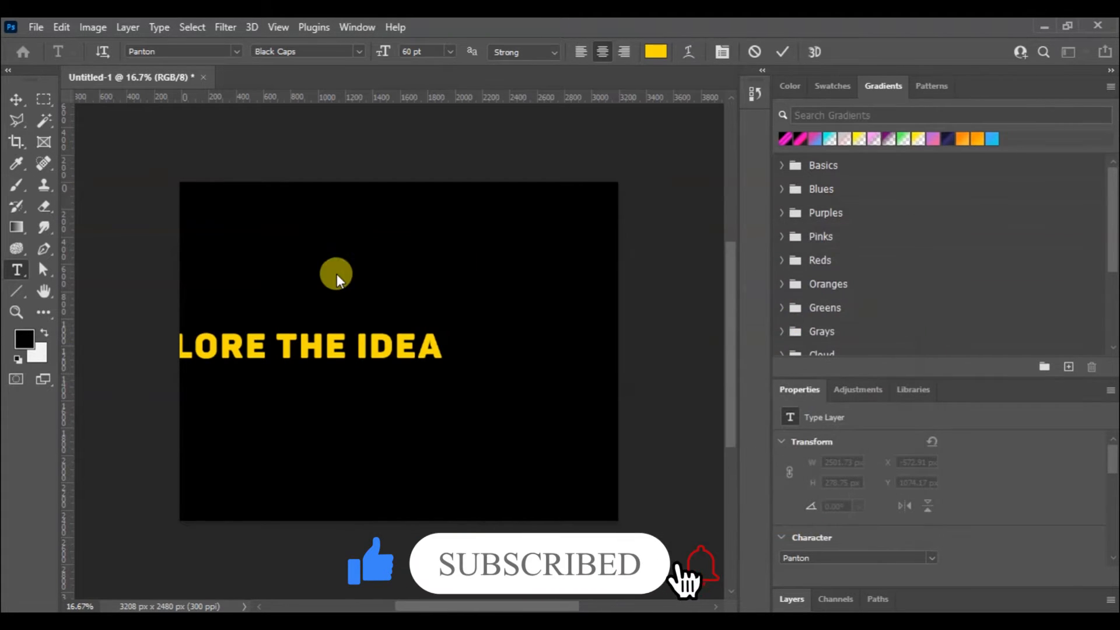
pyautogui.click(16, 98)
pyautogui.moveTo(372, 357); pyautogui.dragTo(497, 229)
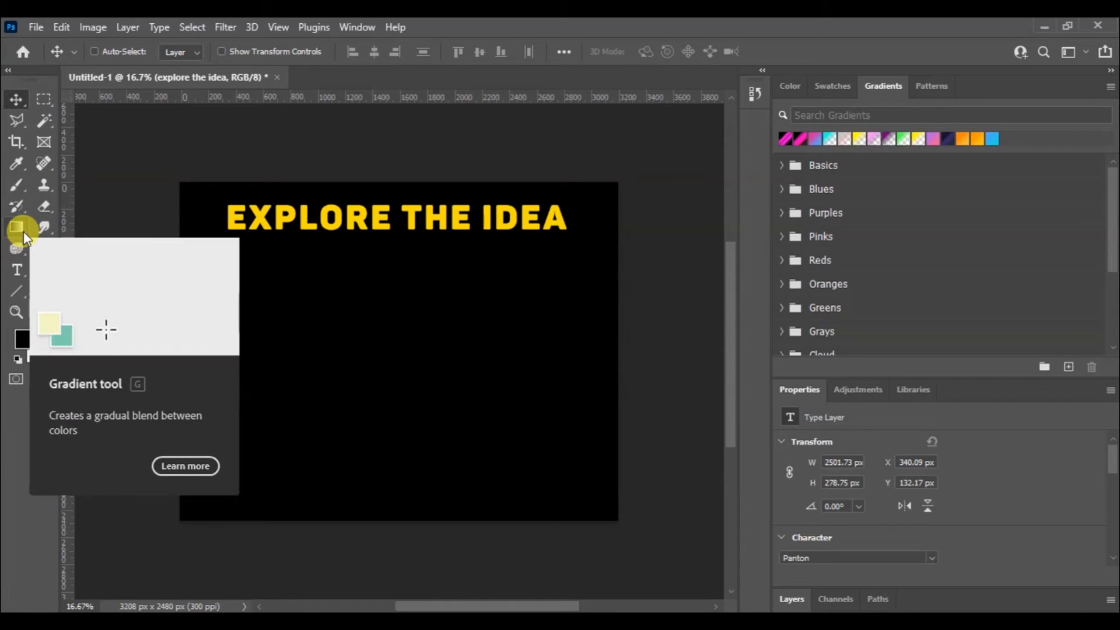
pyautogui.click(22, 120)
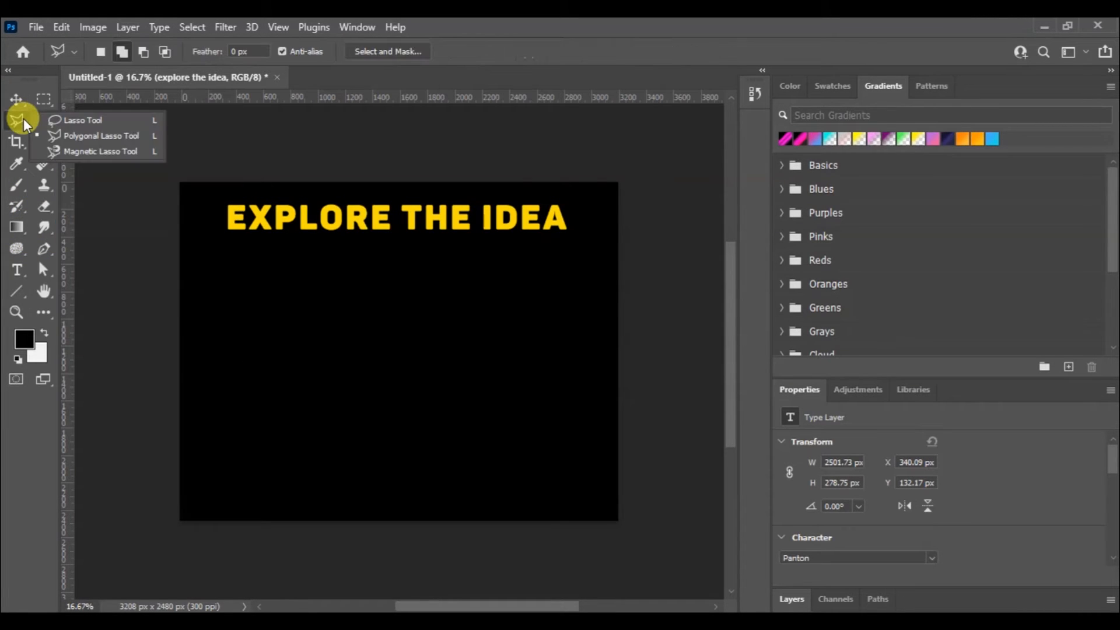
pyautogui.click(52, 140)
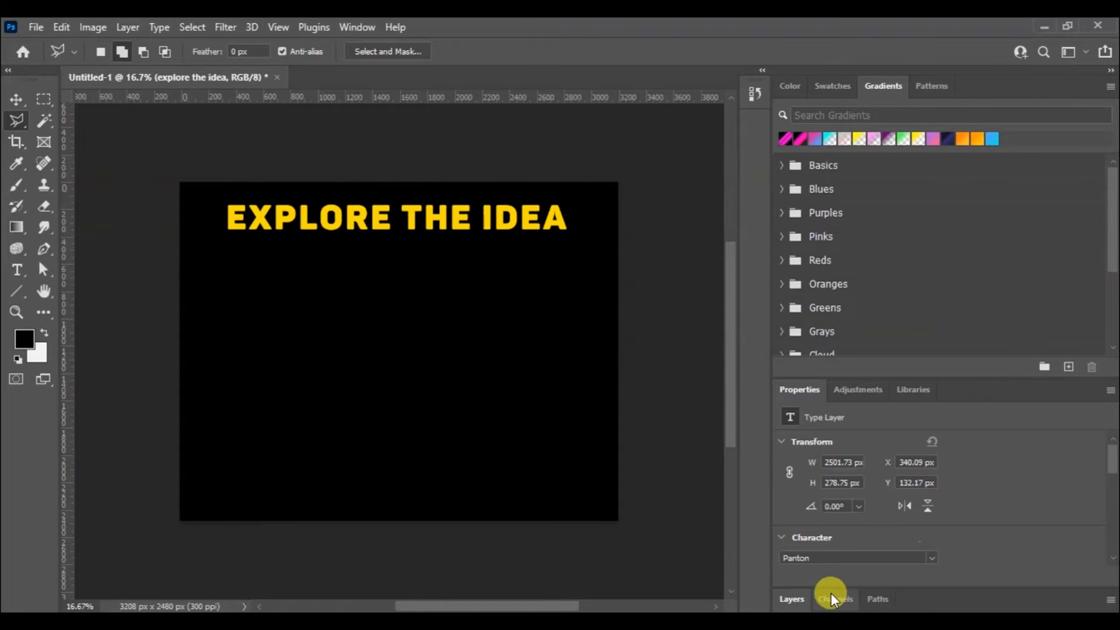
pyautogui.click(794, 601)
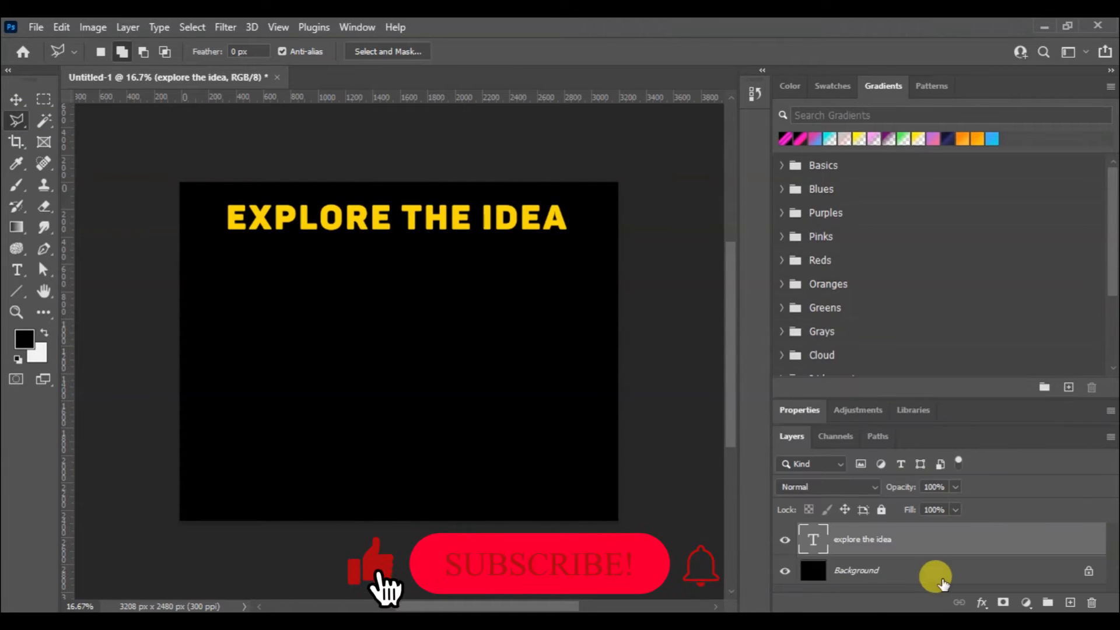
pyautogui.click(1070, 603)
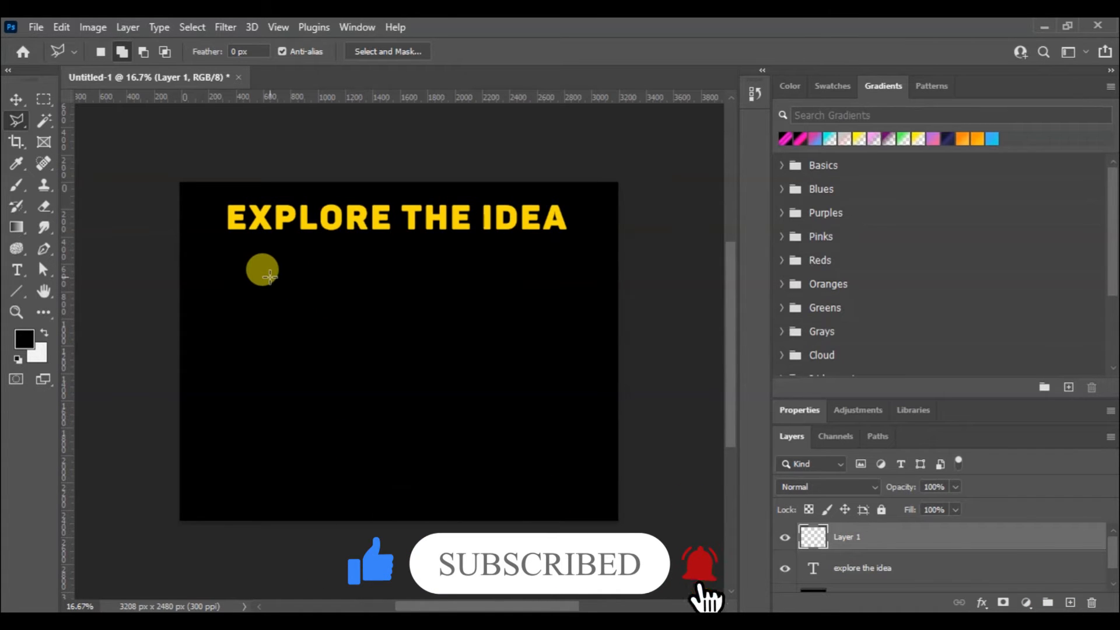
pyautogui.press('Tab')
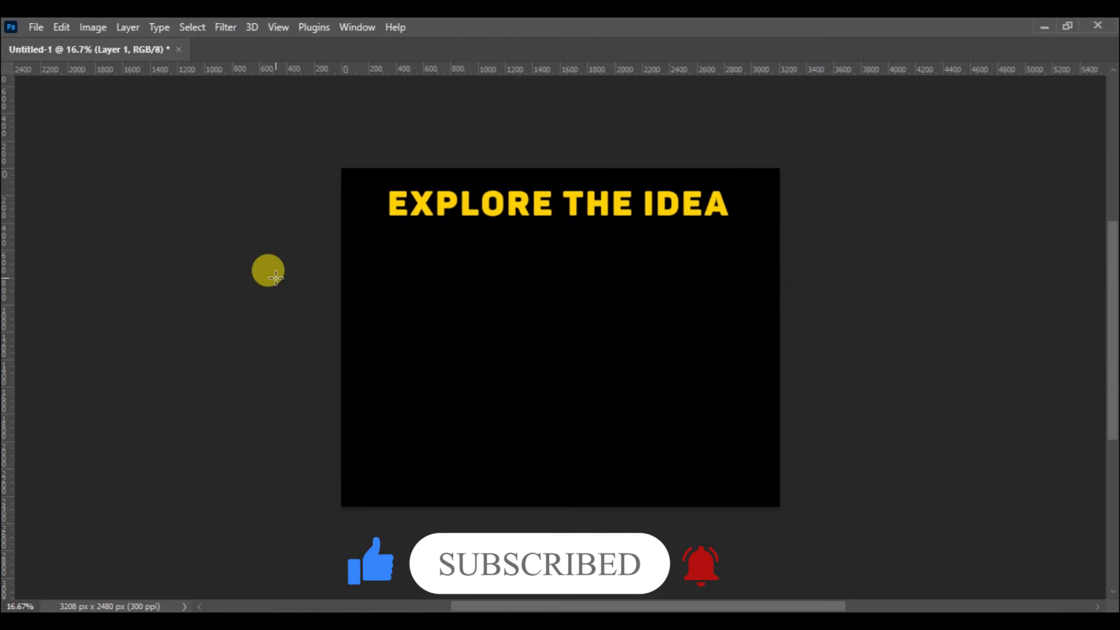
pyautogui.press('Tab')
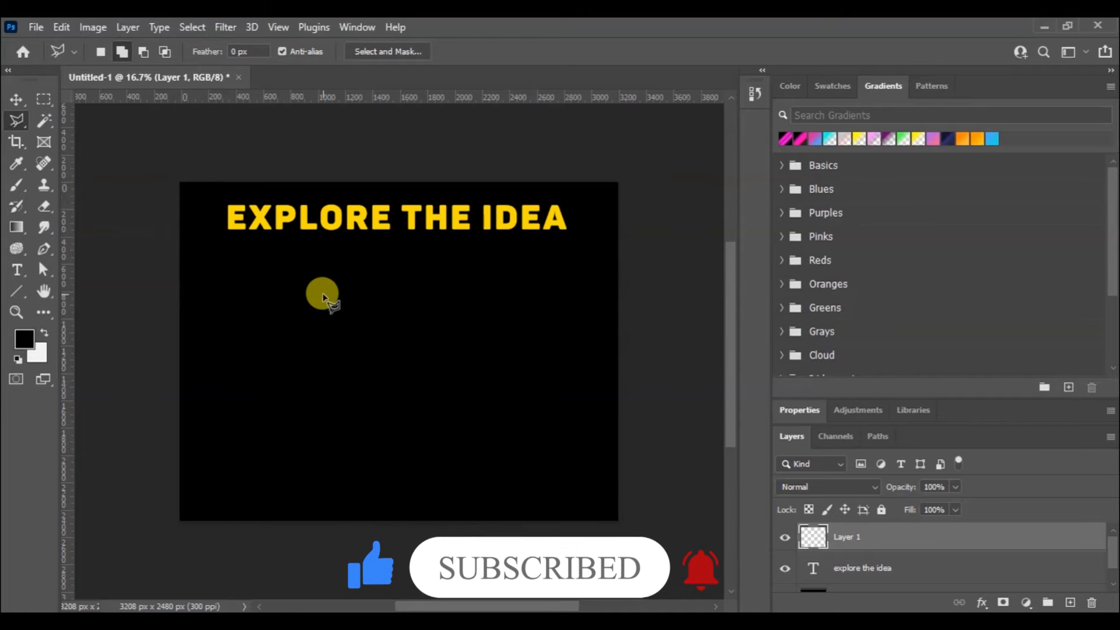
pyautogui.click(333, 272)
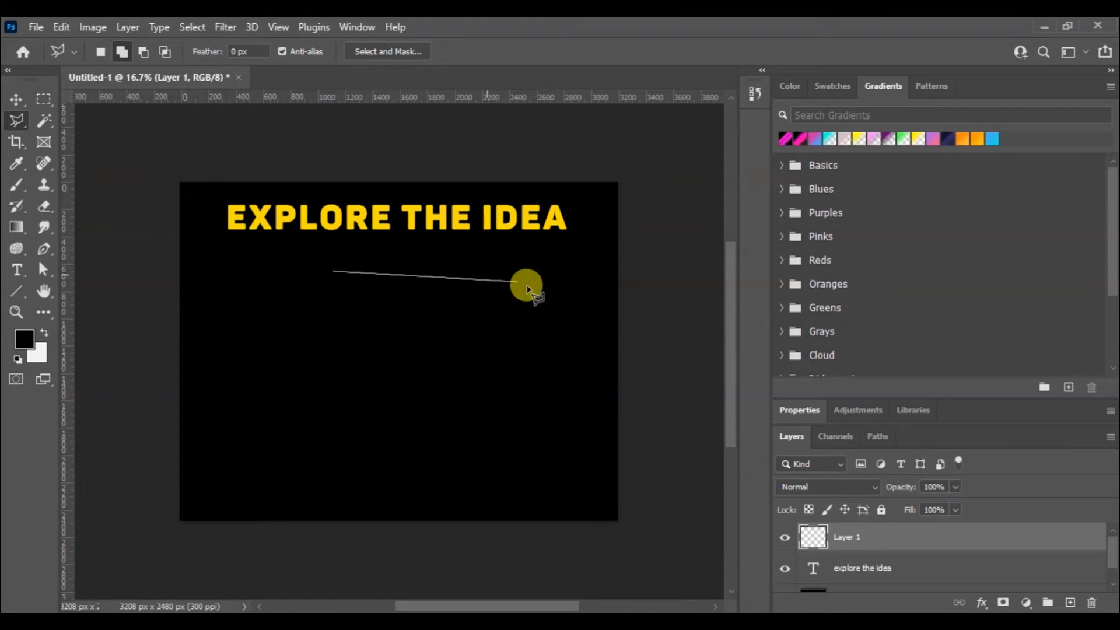
pyautogui.click(562, 302)
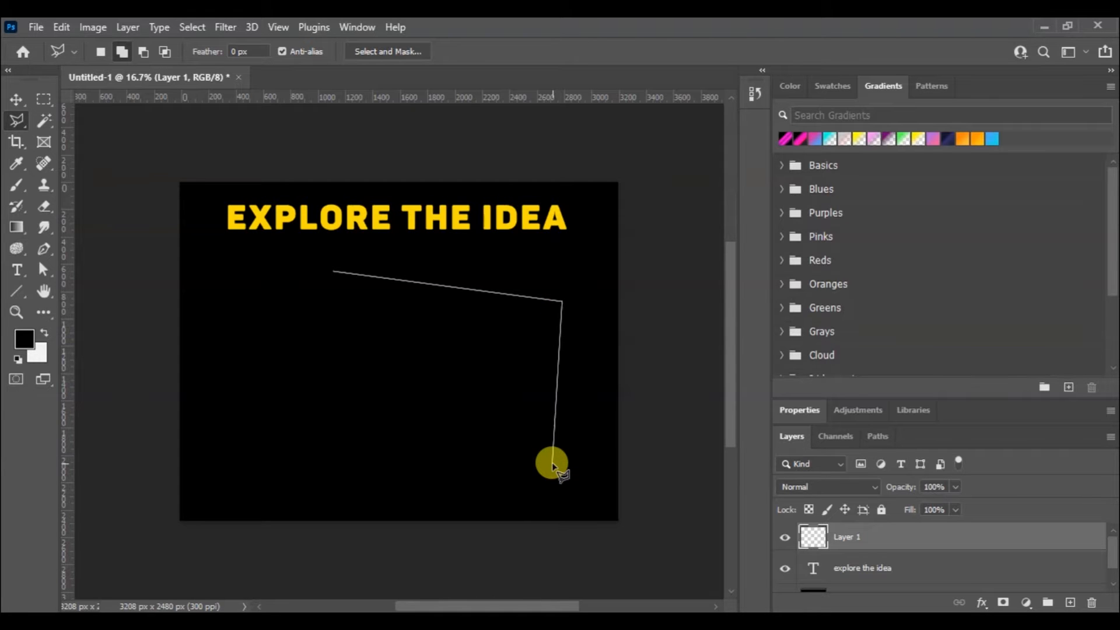
pyautogui.doubleClick(551, 473)
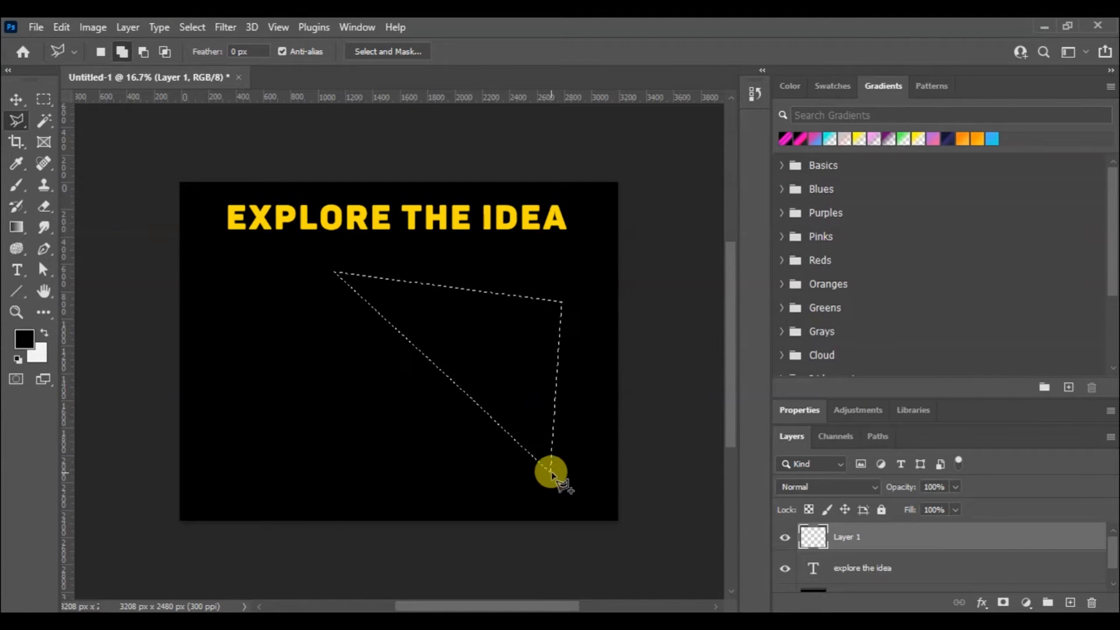
pyautogui.hotkey('ctrl', 'd')
pyautogui.click(606, 408)
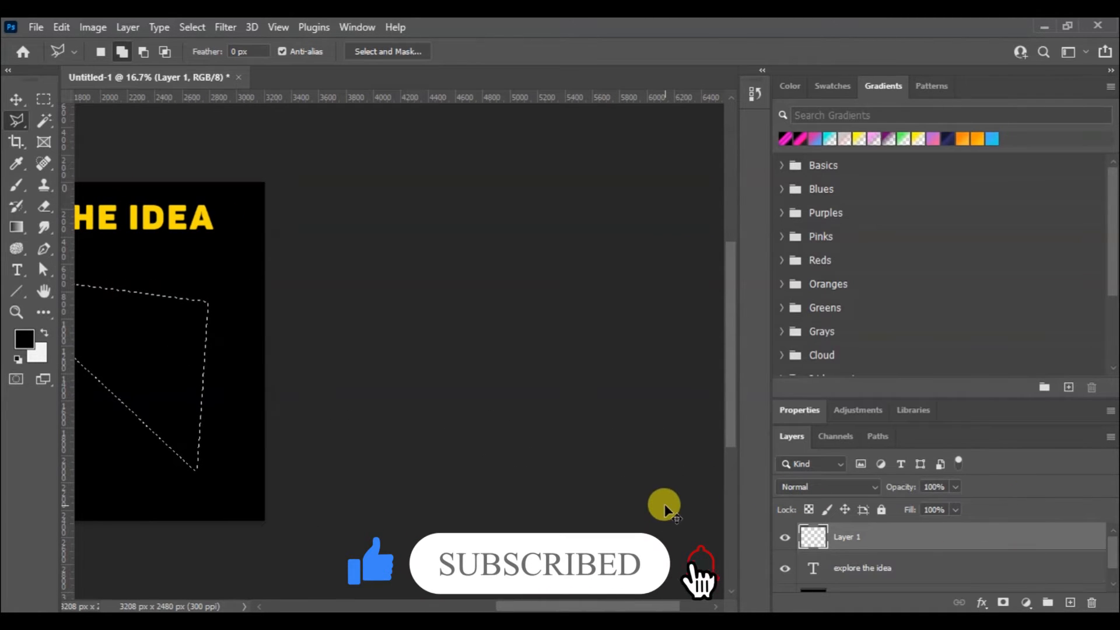
pyautogui.hotkey('ctrl', 'd')
pyautogui.hotkey('ctrl', '0')
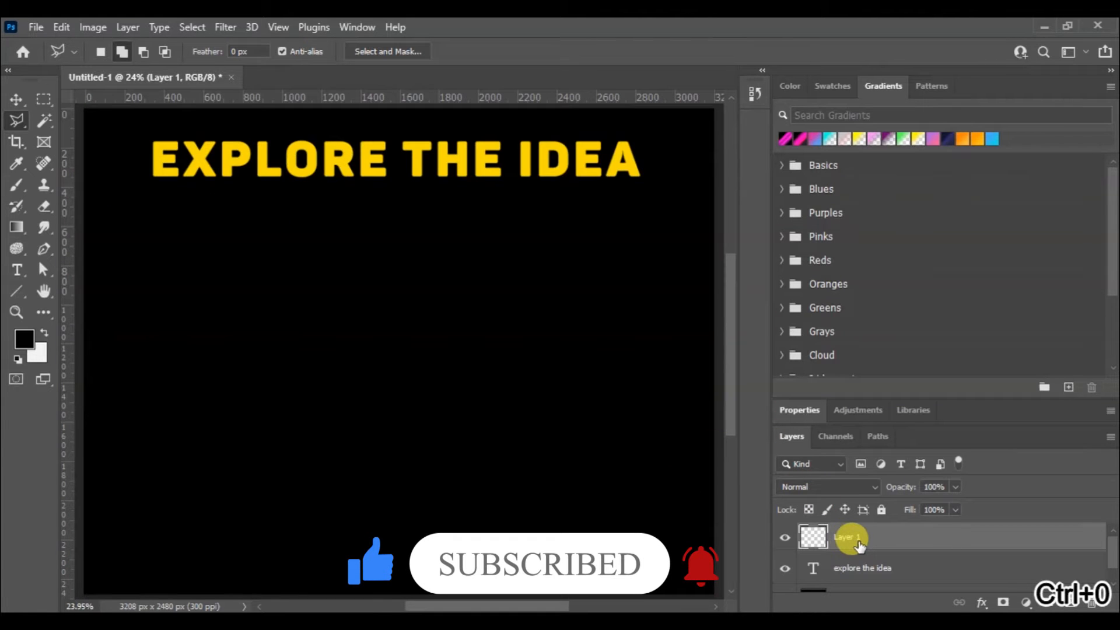
pyautogui.press('Delete')
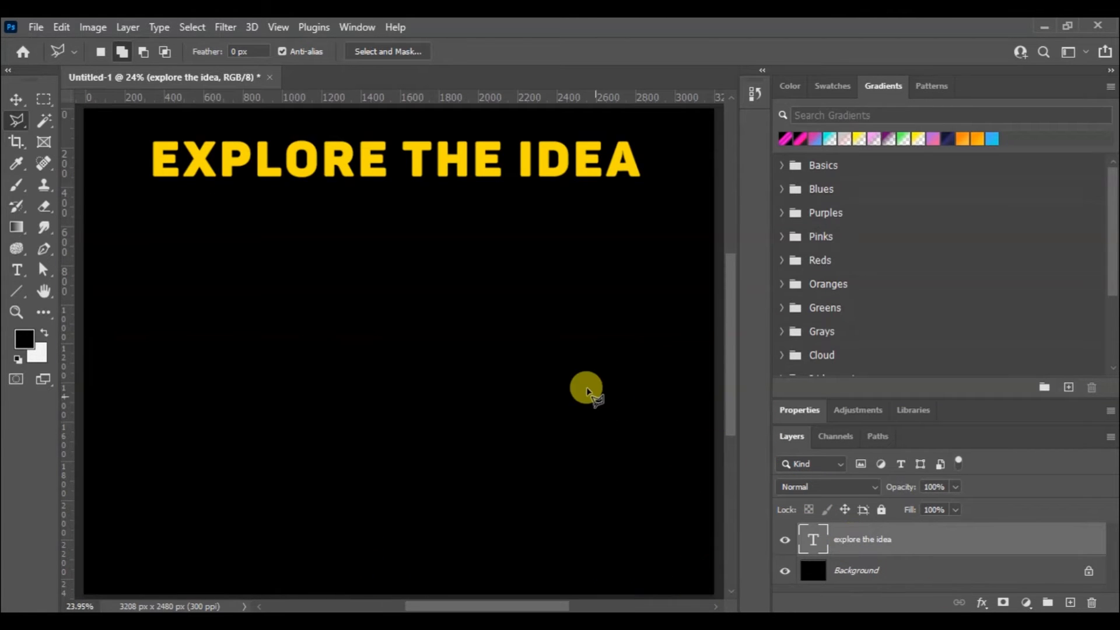
# Draw a rectangle shape of about 1676 × 1344 px on the canvas below the heading
pyautogui.rightClick(24, 288)
pyautogui.click(64, 288)
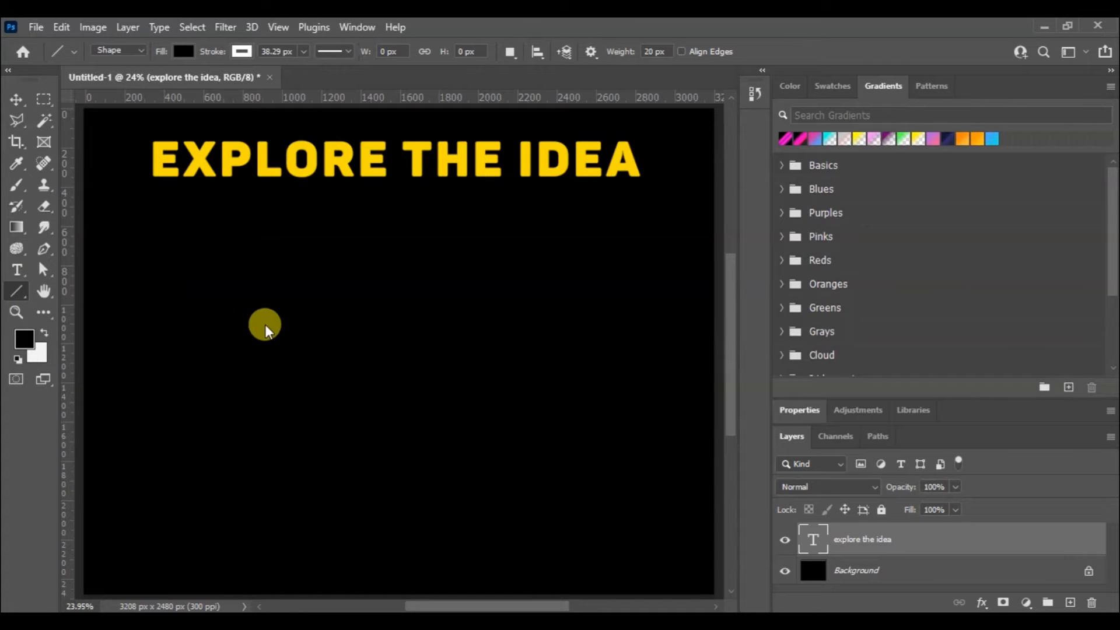
pyautogui.hotkey('ctrl', '-')
pyautogui.hotkey('ctrl', '-')
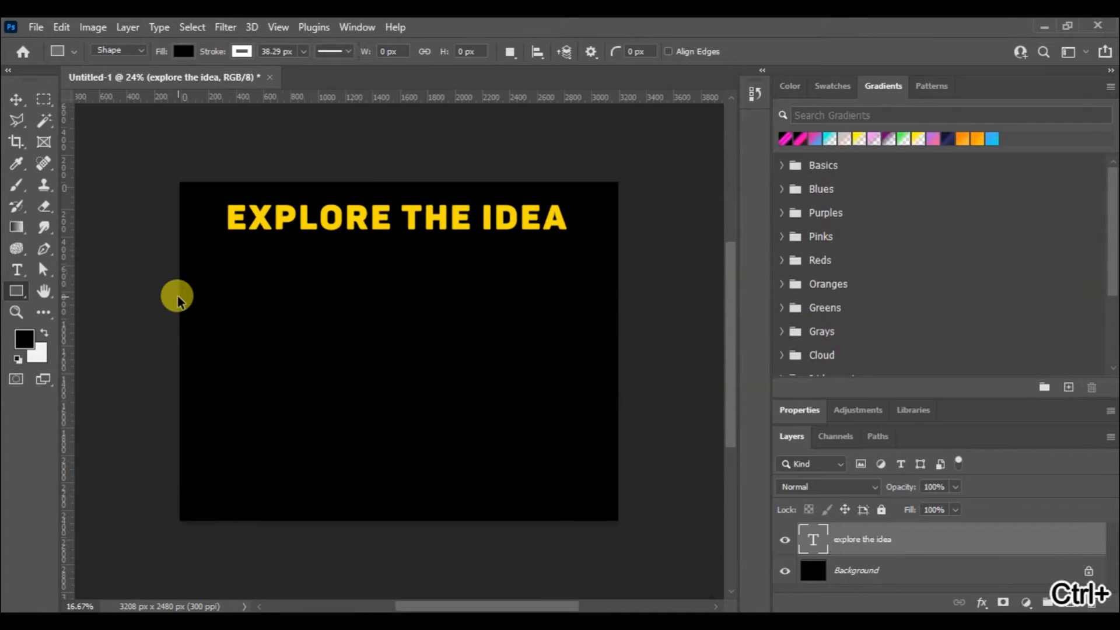
pyautogui.moveTo(292, 298); pyautogui.dragTo(465, 435)
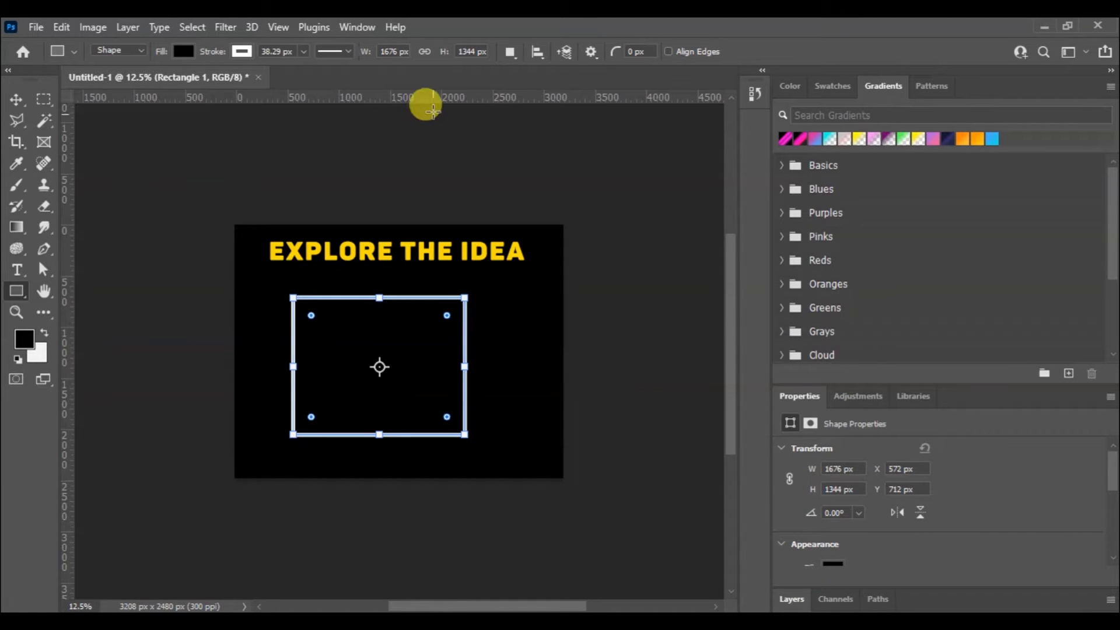
# Fill the rectangle with off-white and remove its stroke
pyautogui.click(184, 51)
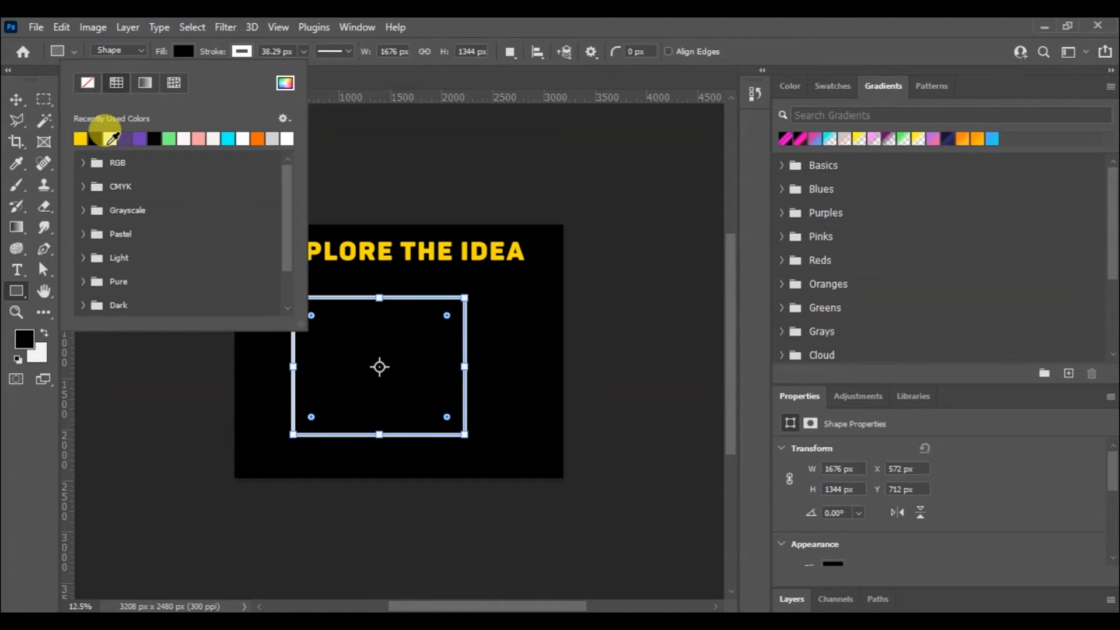
pyautogui.click(186, 138)
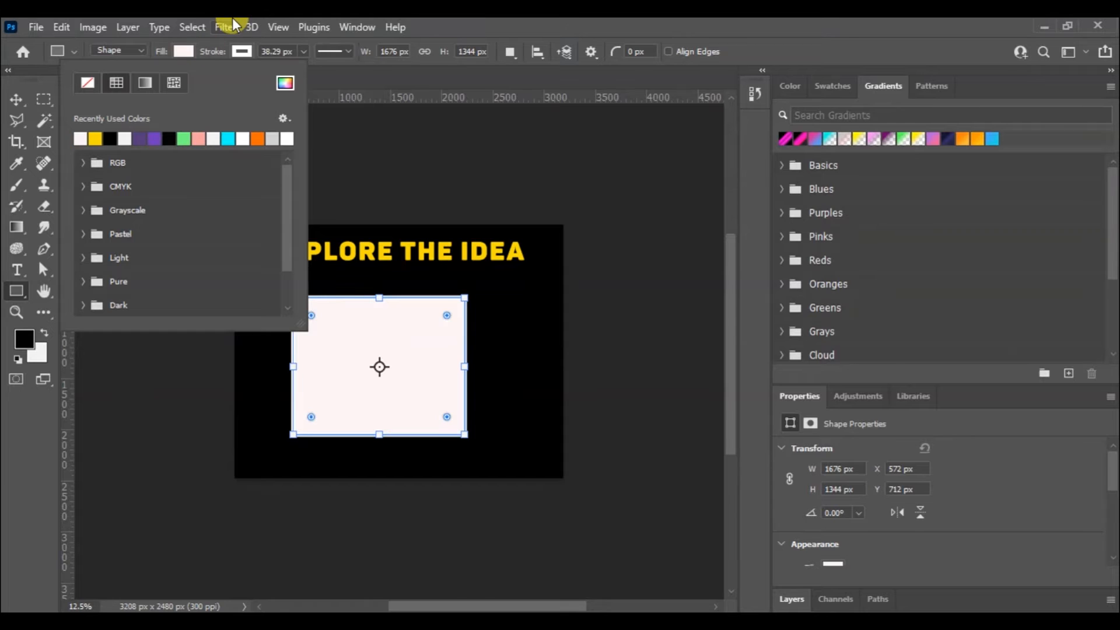
pyautogui.click(243, 49)
pyautogui.click(145, 86)
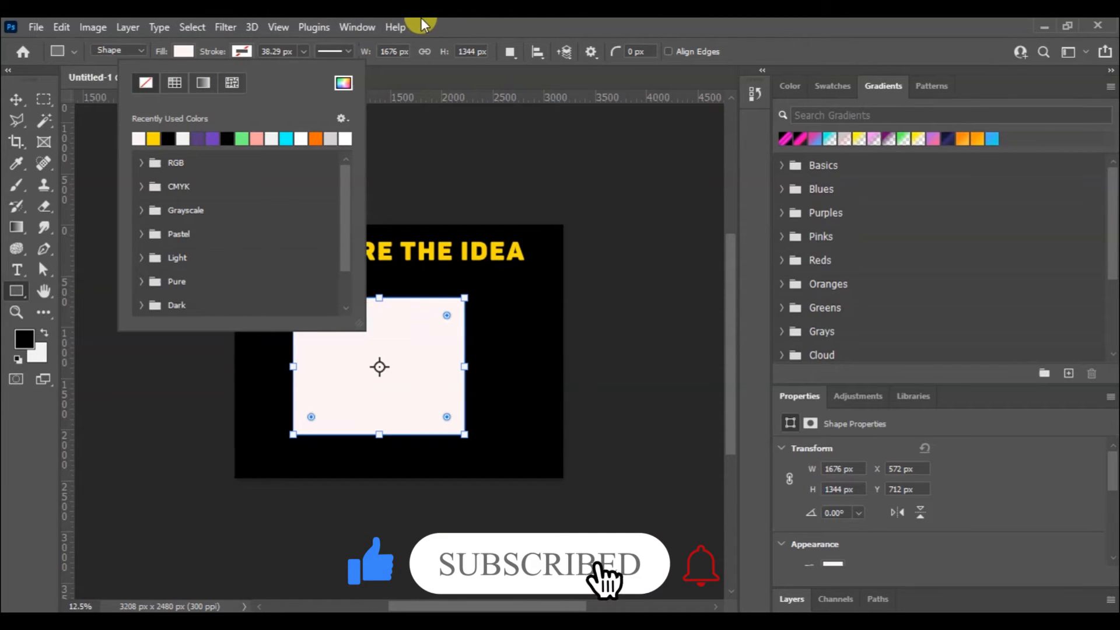
pyautogui.click(439, 23)
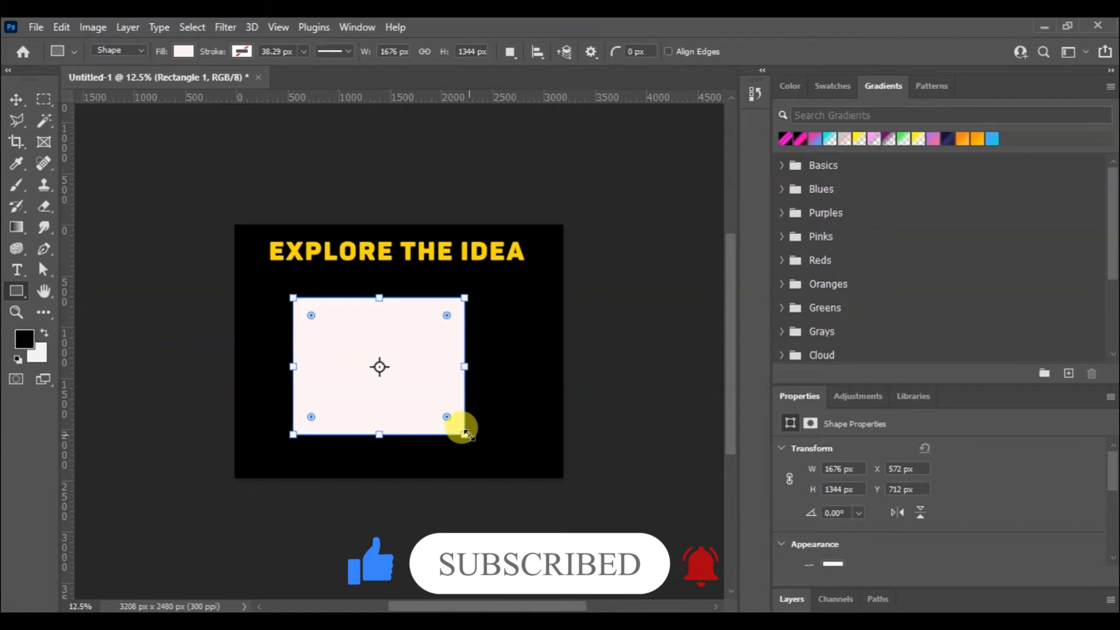
# Enlarge the rectangle to about 2256 × 1768 px and move it up against the heading, to about Y 346 px
pyautogui.moveTo(465, 433); pyautogui.dragTo(523, 478)
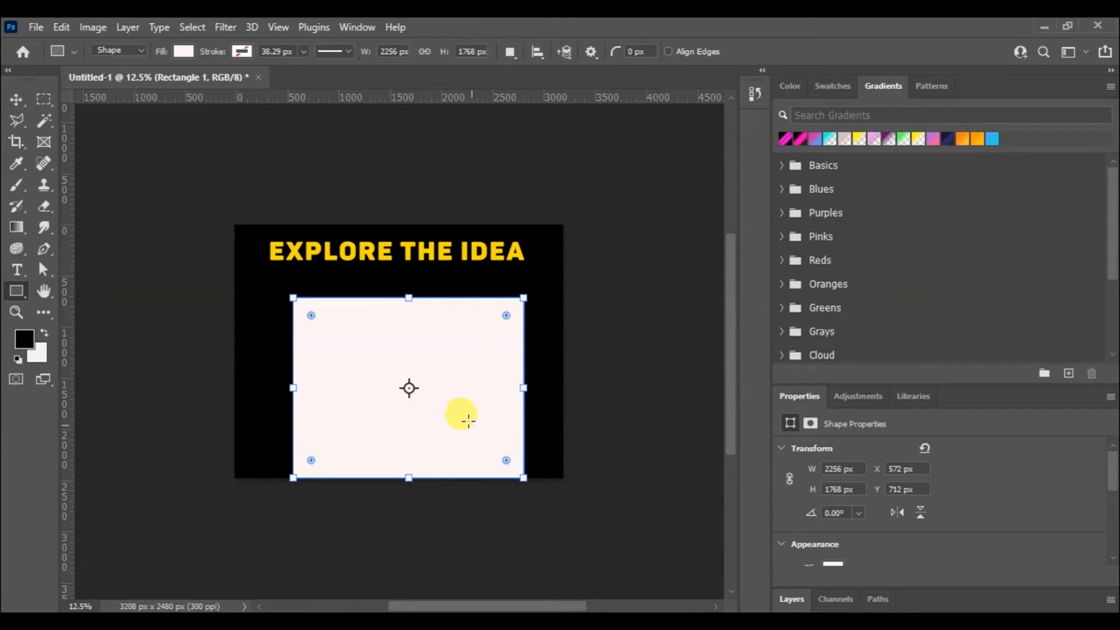
pyautogui.click(16, 99)
pyautogui.moveTo(439, 365); pyautogui.dragTo(438, 325)
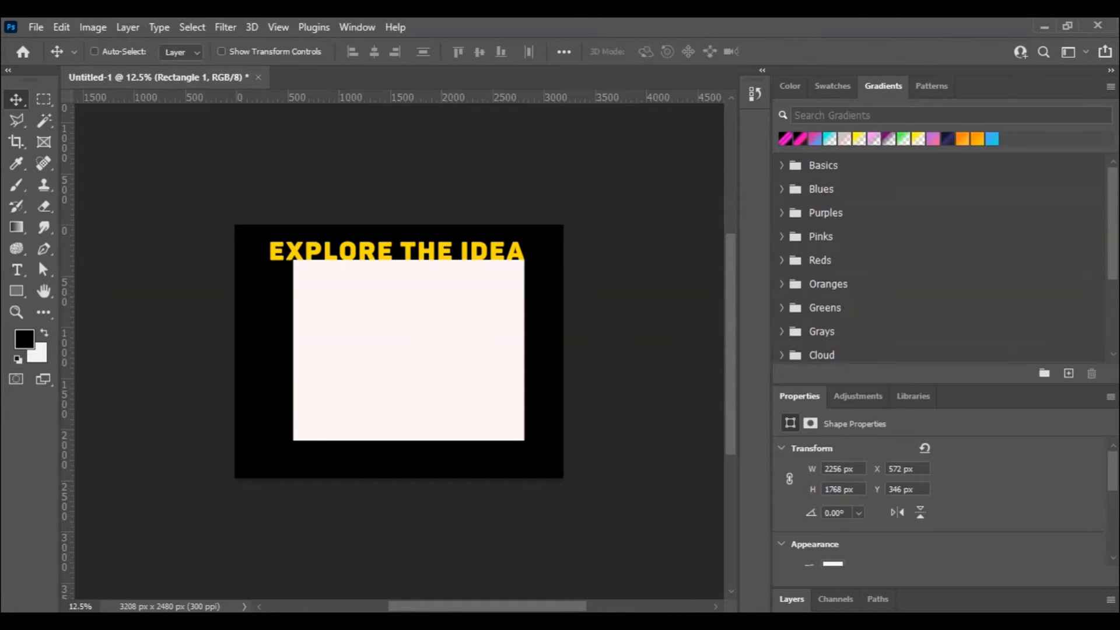
# Rasterize the Rectangle 1 layer
pyautogui.click(24, 114)
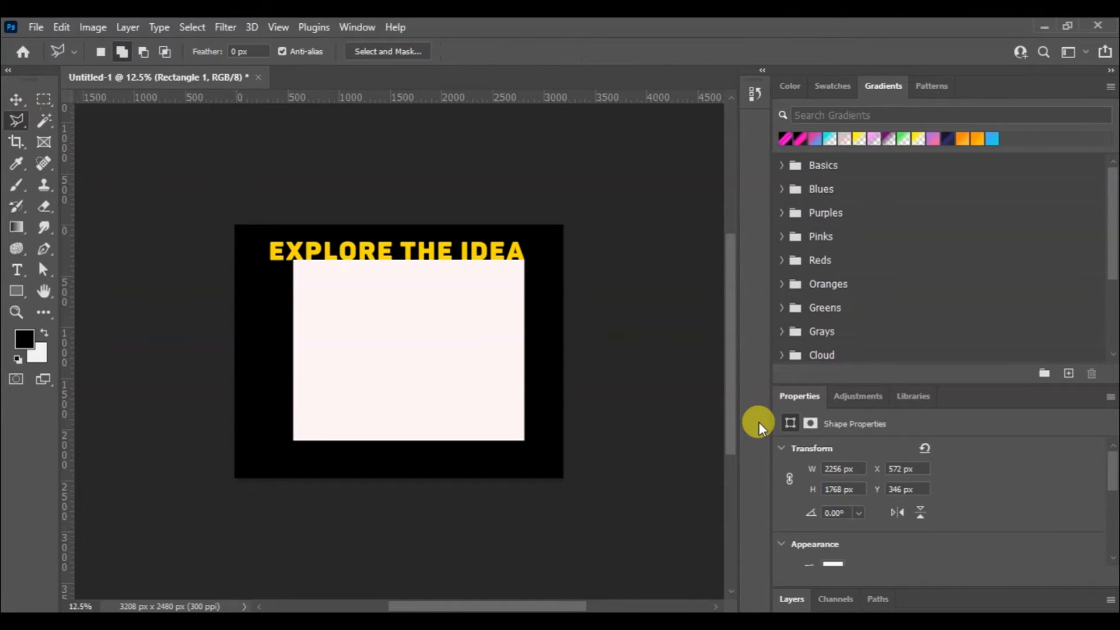
pyautogui.click(796, 596)
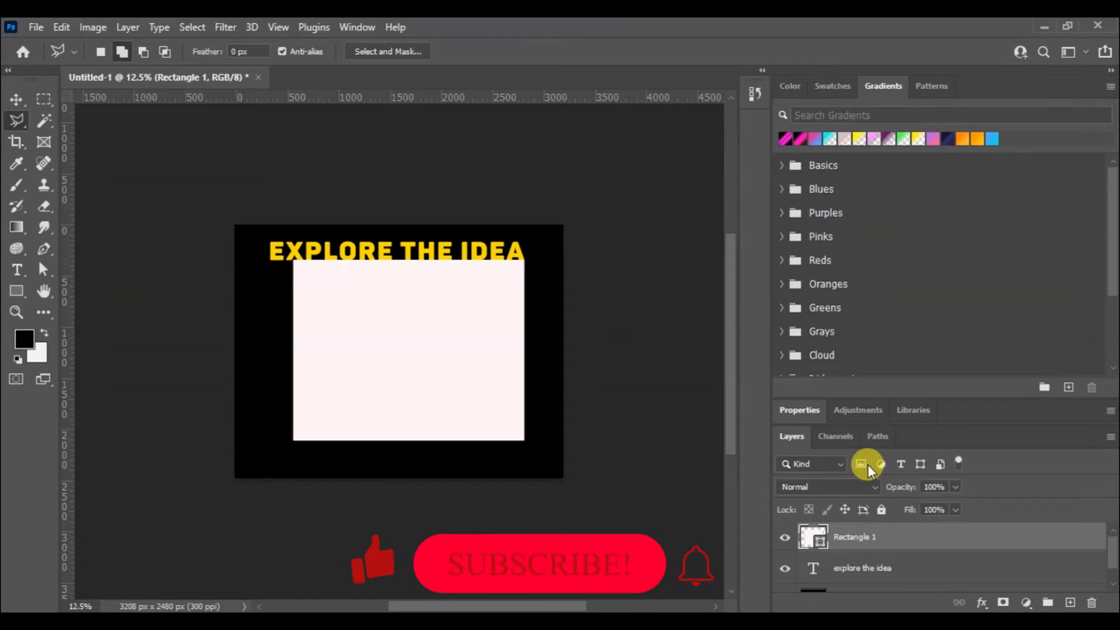
pyautogui.rightClick(861, 530)
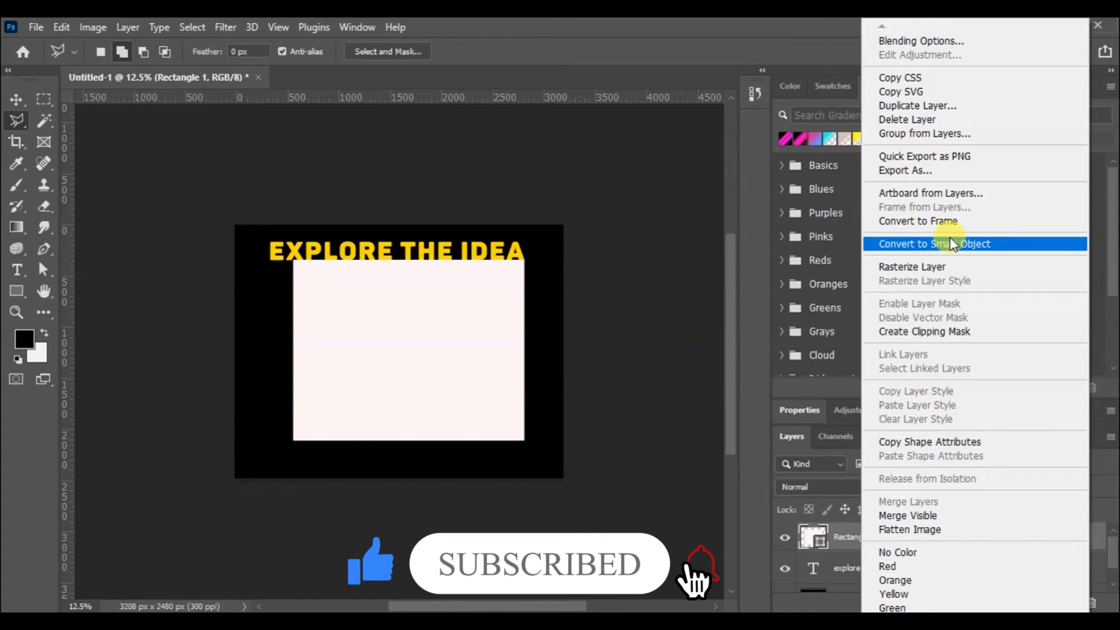
pyautogui.click(940, 271)
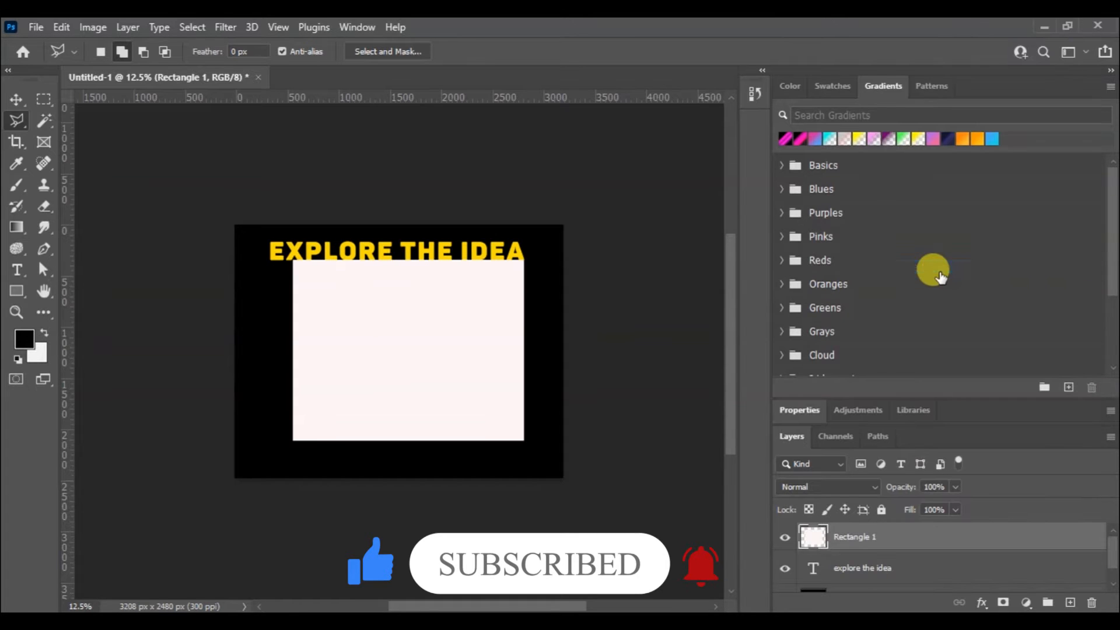
# Cut a two-peaked zigzag out of the rectangle's lower edge with the Polygonal Lasso, then deselect
pyautogui.click(293, 440)
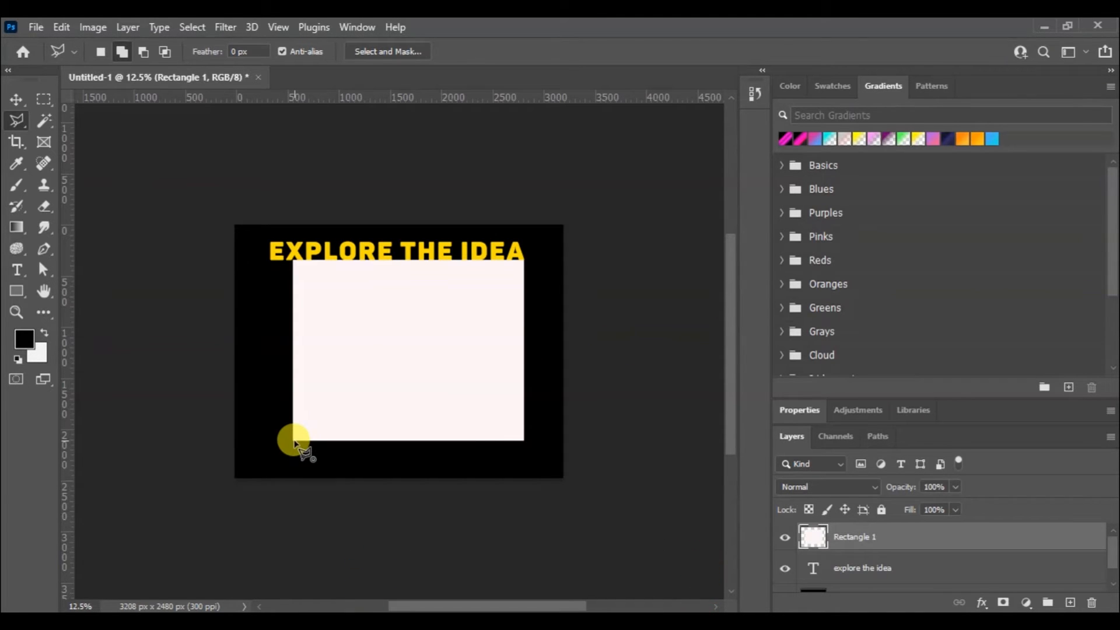
pyautogui.click(359, 428)
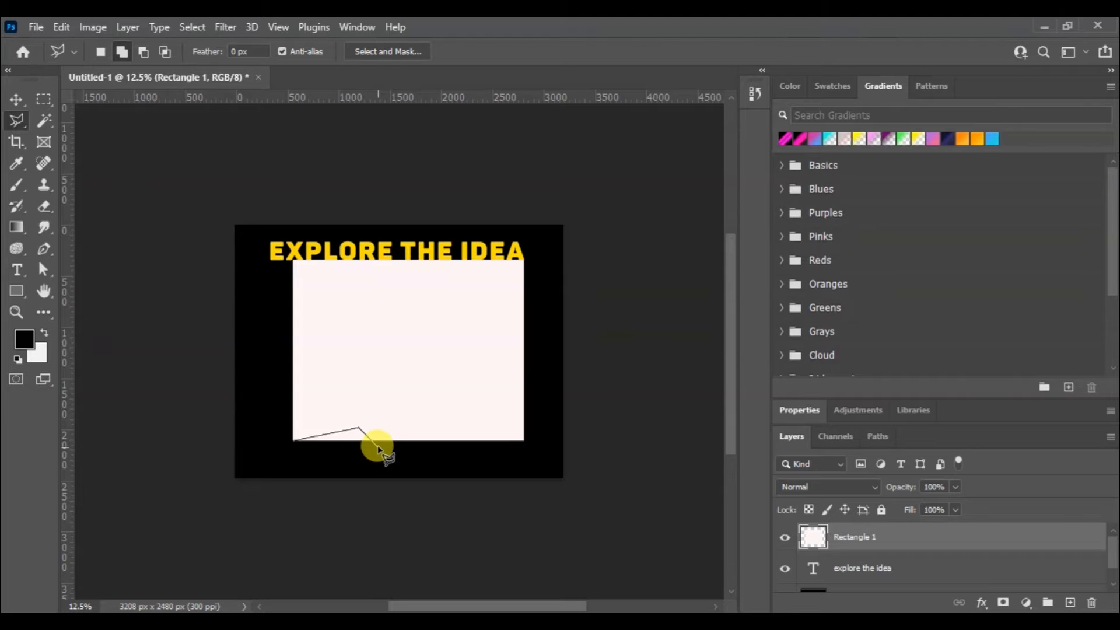
pyautogui.click(410, 441)
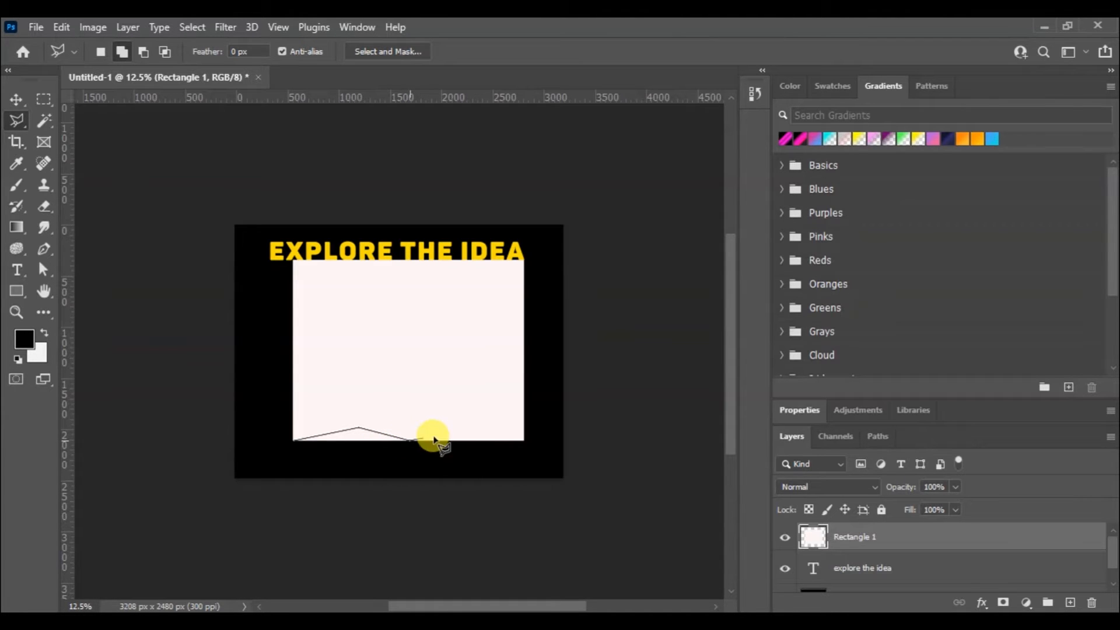
pyautogui.click(465, 424)
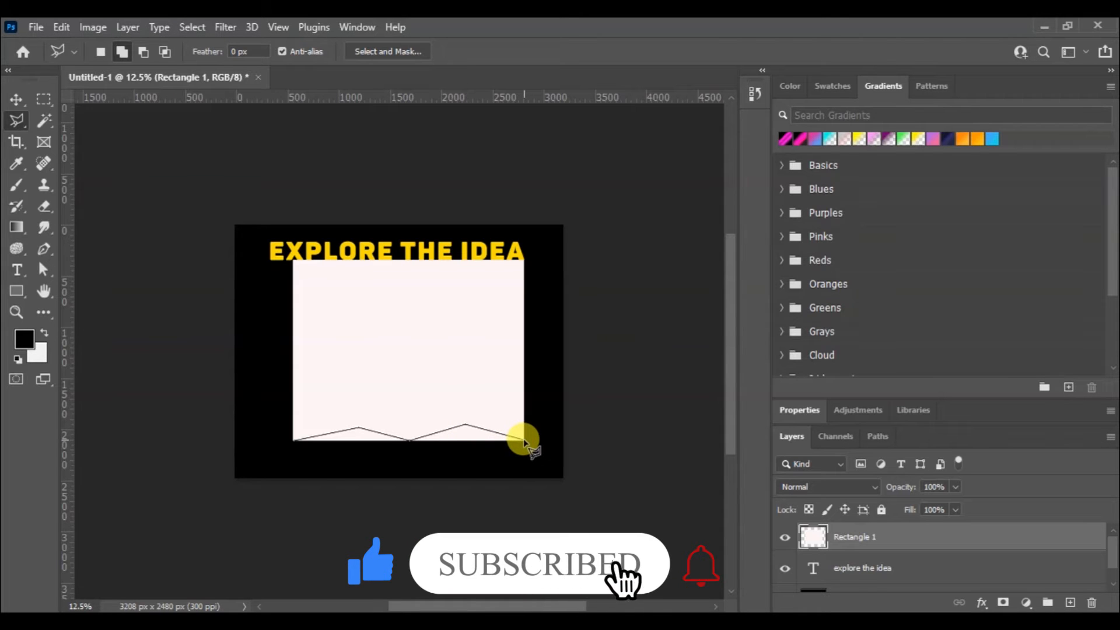
pyautogui.click(523, 441)
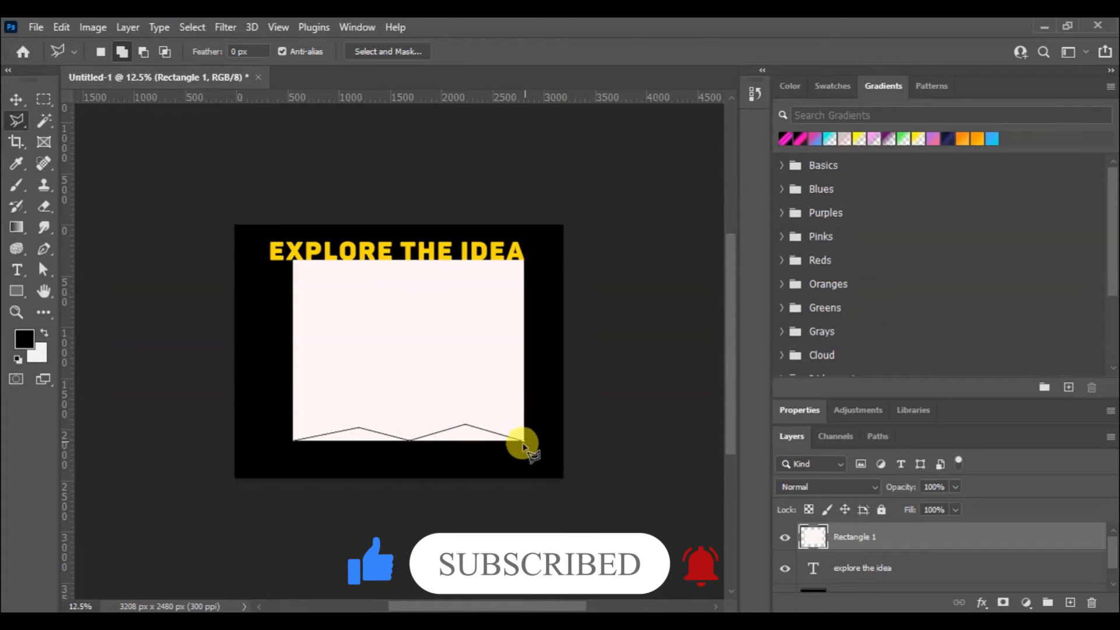
pyautogui.click(408, 473)
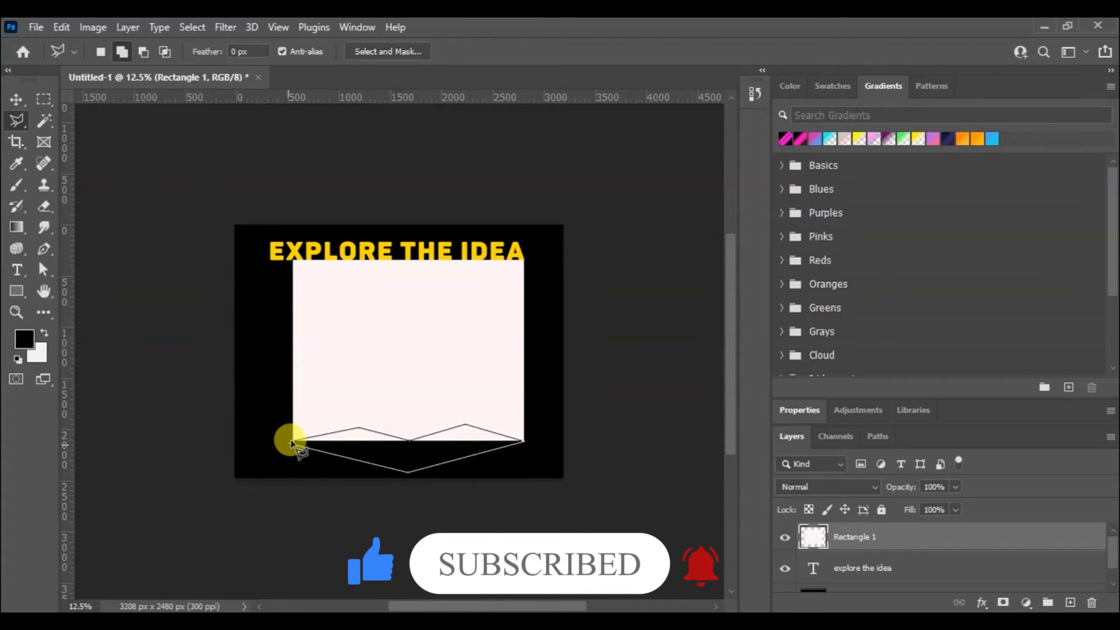
pyautogui.click(295, 442)
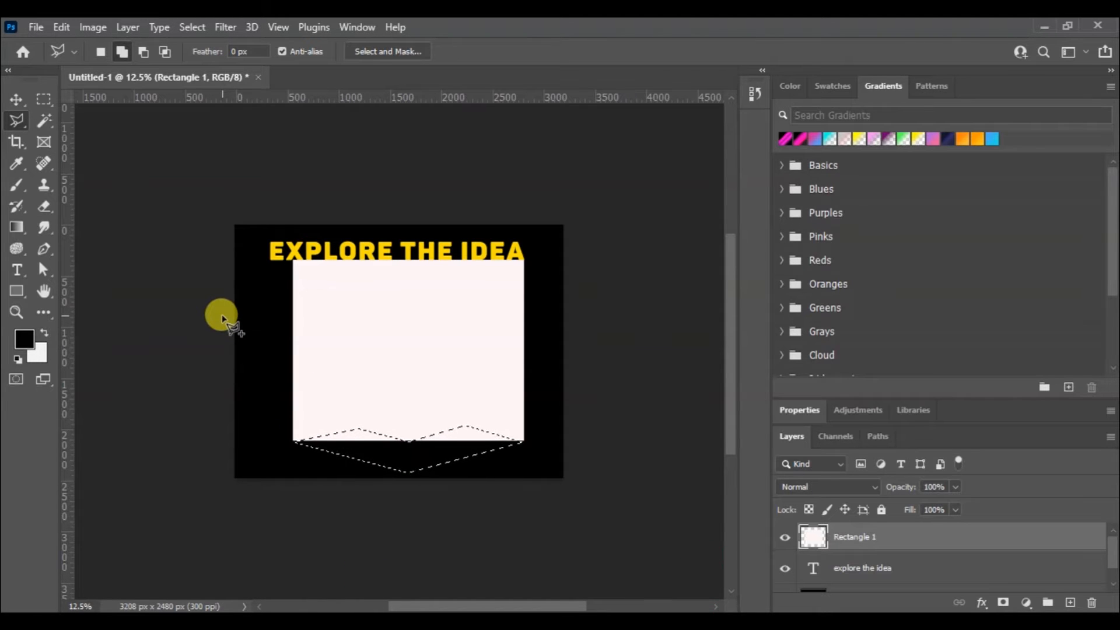
pyautogui.press('Delete')
pyautogui.hotkey('ctrl', 'd')
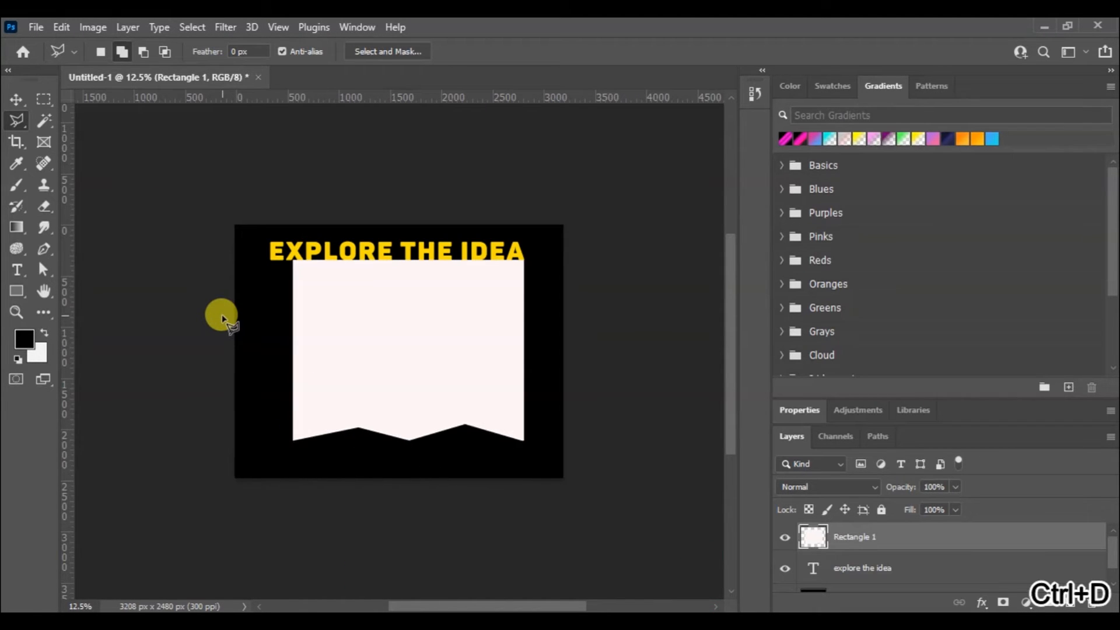
# Rotate the cut rectangle to about -20°, scale it to about 61% × 63%, and center it below the heading
pyautogui.click(16, 99)
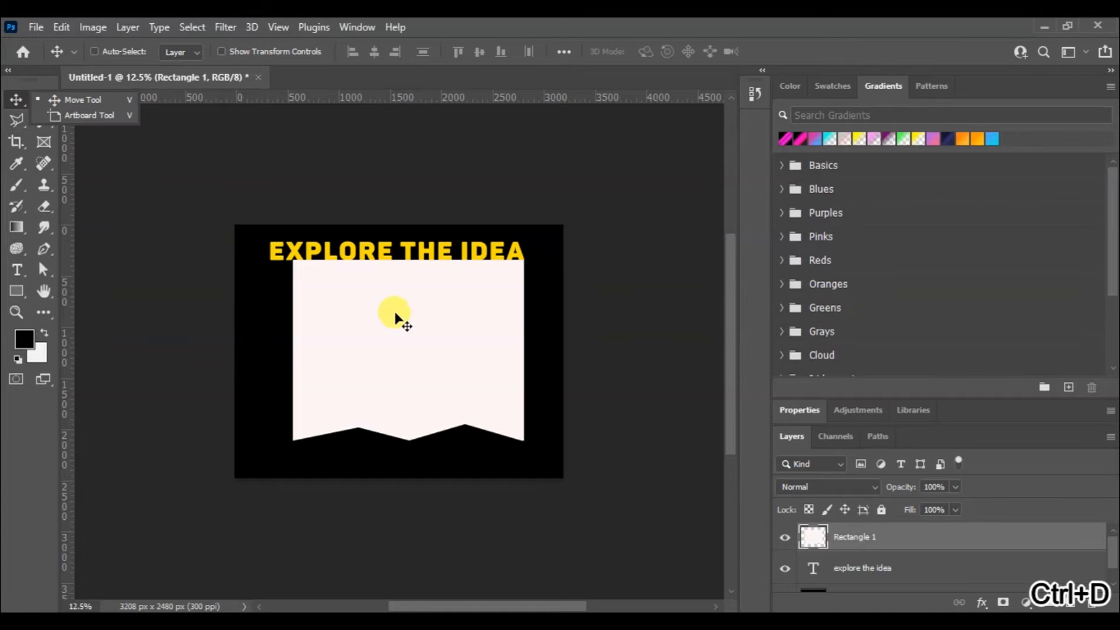
pyautogui.moveTo(396, 328); pyautogui.dragTo(398, 366)
pyautogui.hotkey('ctrl', 't')
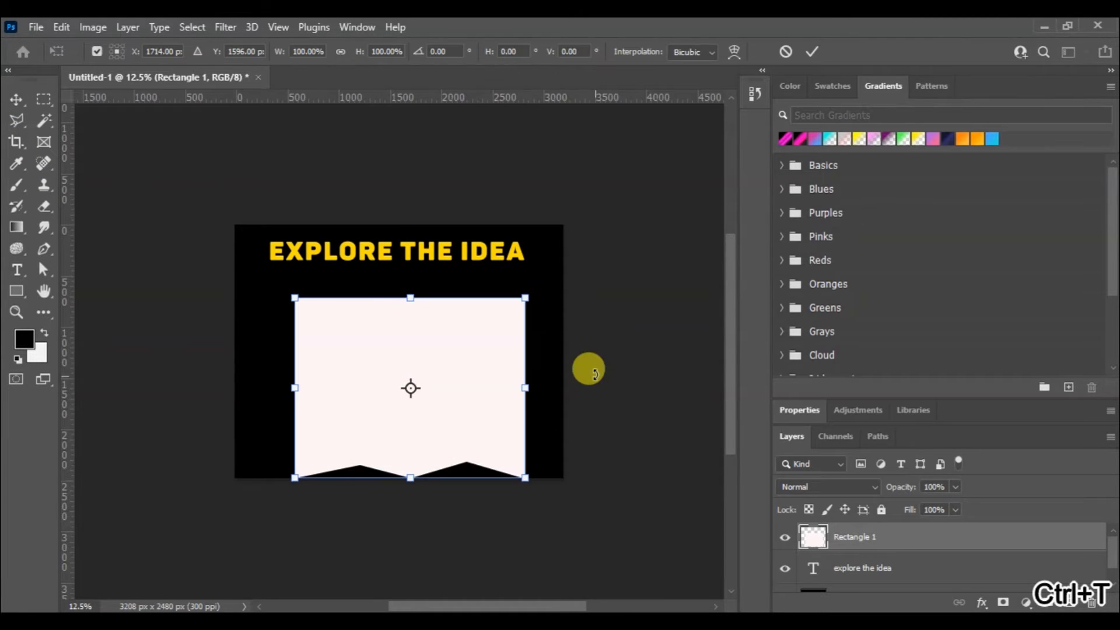
pyautogui.moveTo(574, 361); pyautogui.dragTo(509, 327)
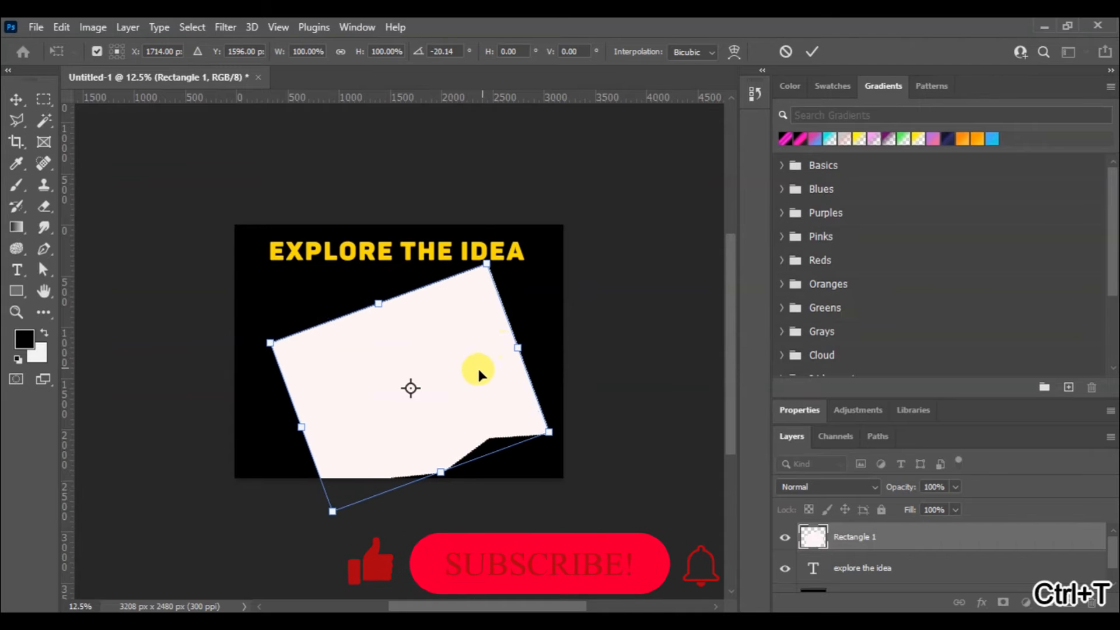
pyautogui.moveTo(477, 373); pyautogui.dragTo(490, 335)
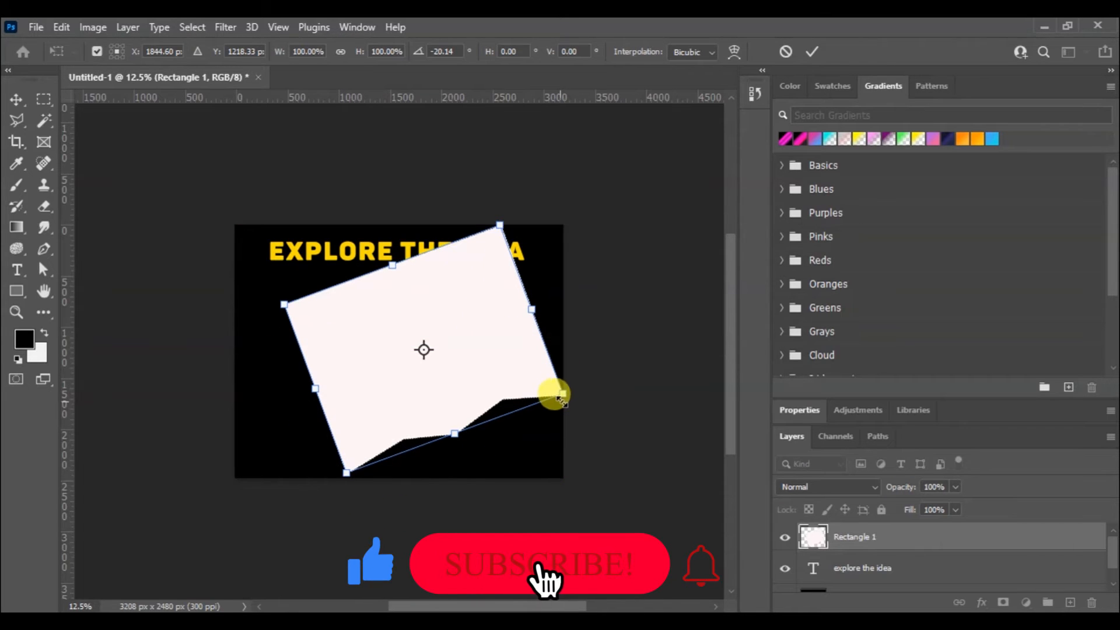
pyautogui.moveTo(561, 395); pyautogui.dragTo(447, 358)
pyautogui.click(815, 51)
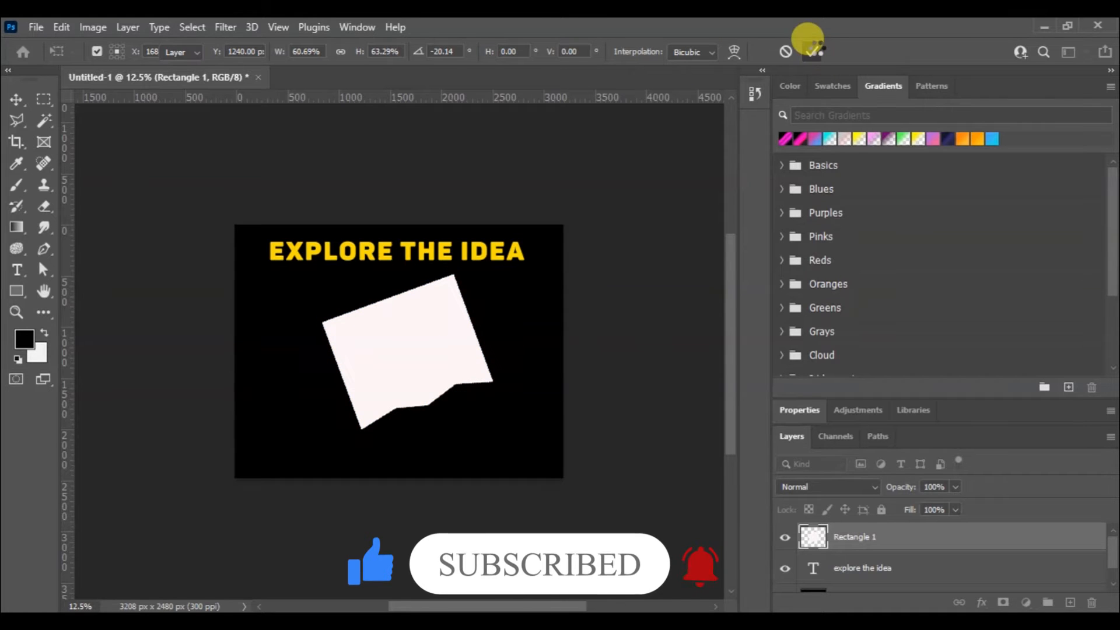
pyautogui.moveTo(404, 369); pyautogui.dragTo(396, 369)
# Add a white 7 px outside stroke to the Rectangle 1 layer
pyautogui.click(981, 604)
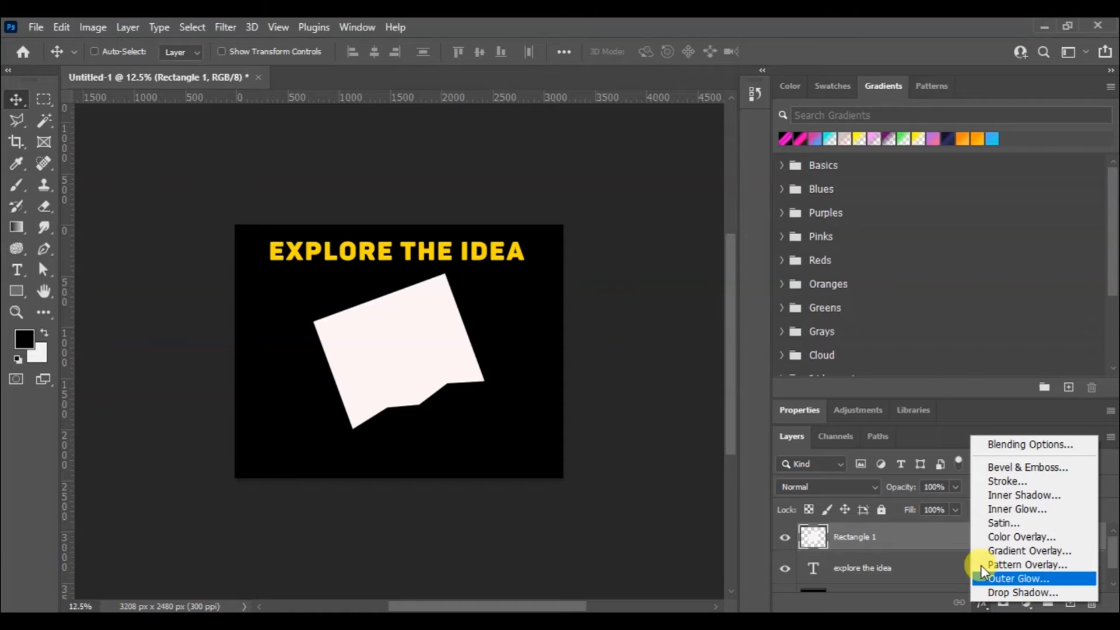
pyautogui.click(1004, 483)
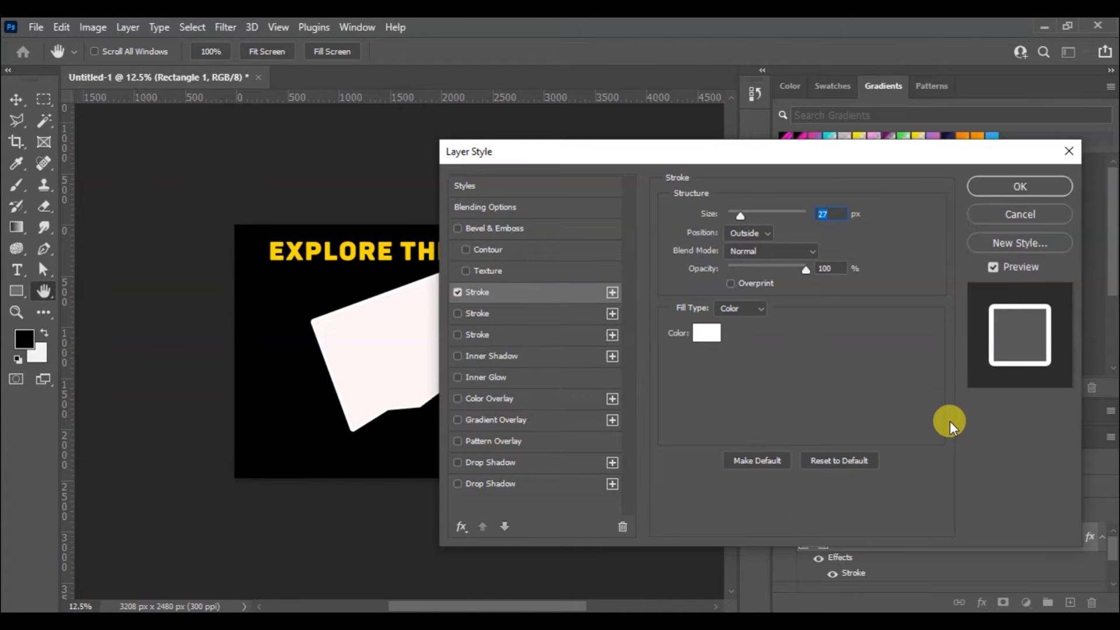
pyautogui.moveTo(733, 218); pyautogui.dragTo(734, 217)
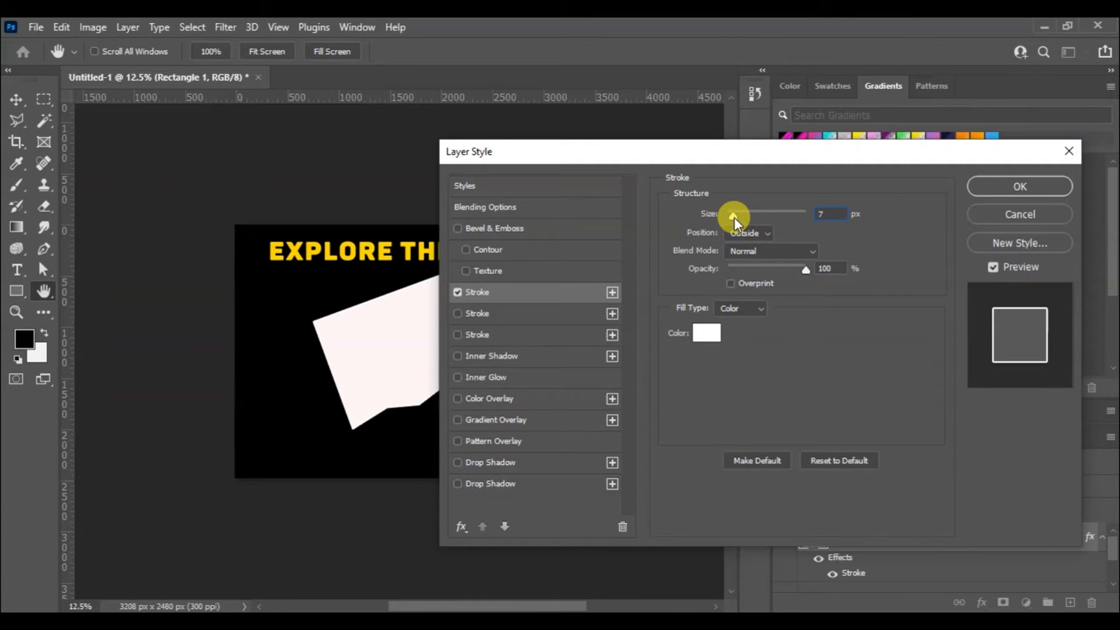
pyautogui.click(1063, 181)
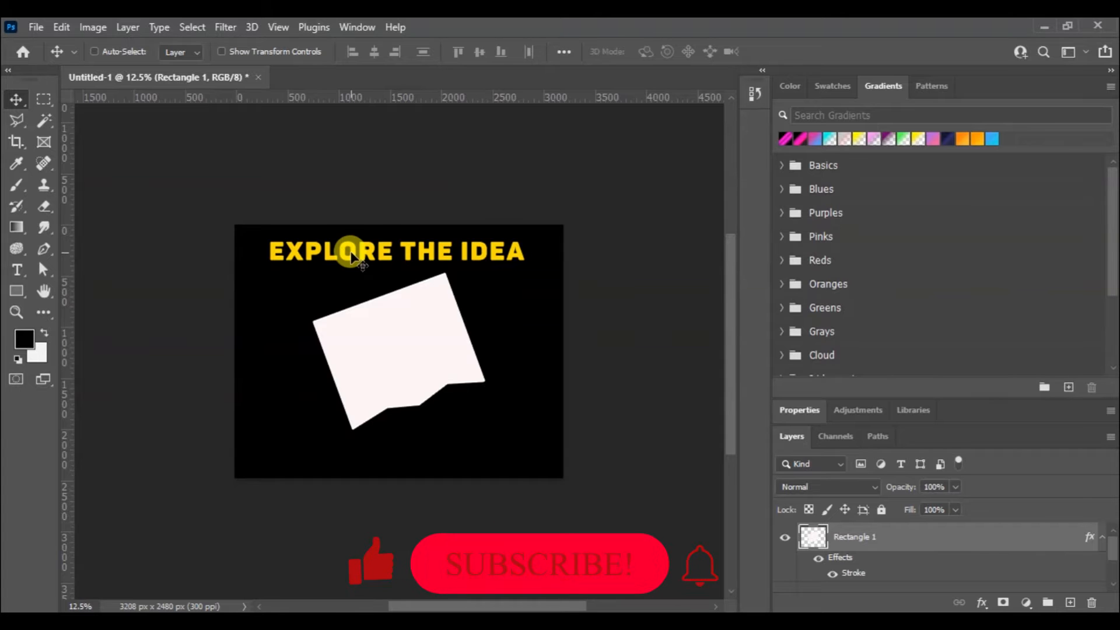
# Open the image 263019097.jpg from the Desktop folder
pyautogui.click(44, 28)
pyautogui.press('Escape')
pyautogui.hotkey('ctrl', 'o')
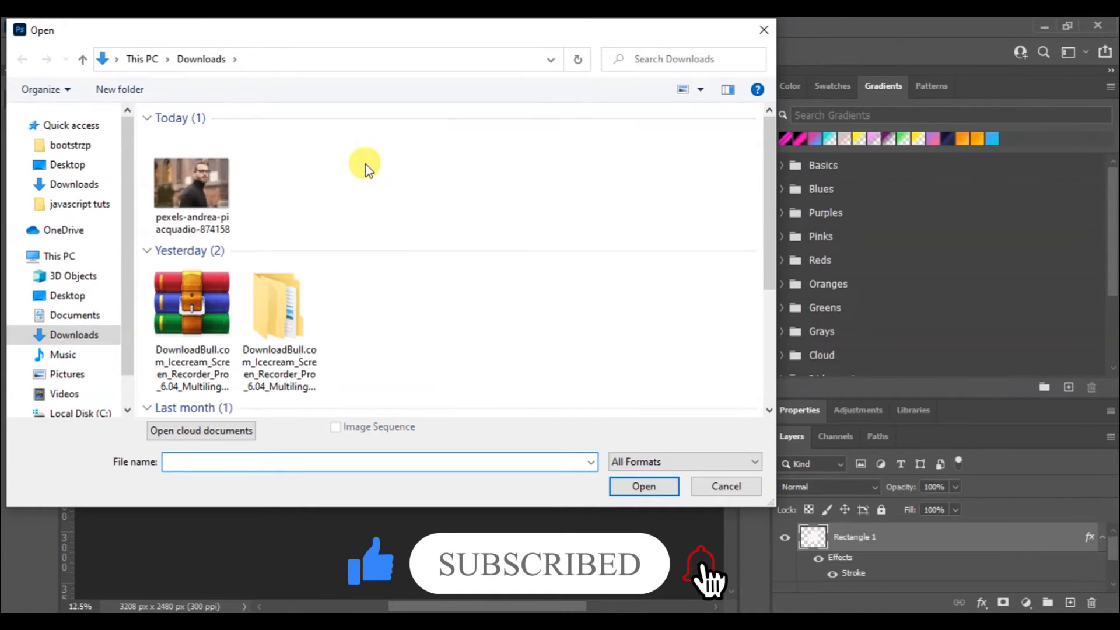
pyautogui.click(81, 164)
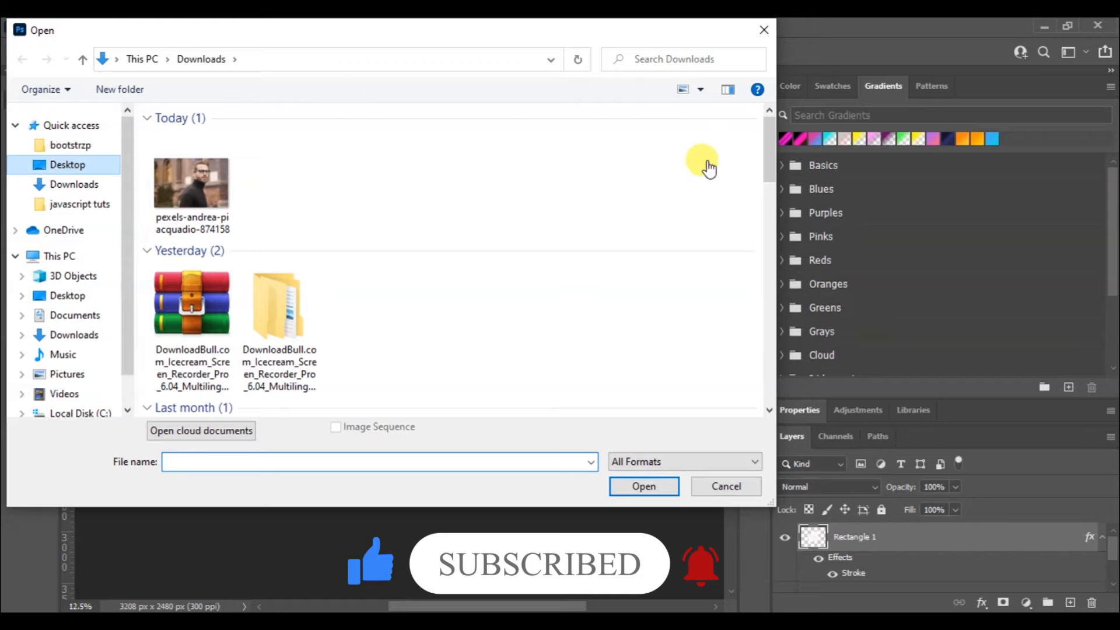
pyautogui.moveTo(765, 158); pyautogui.dragTo(778, 246)
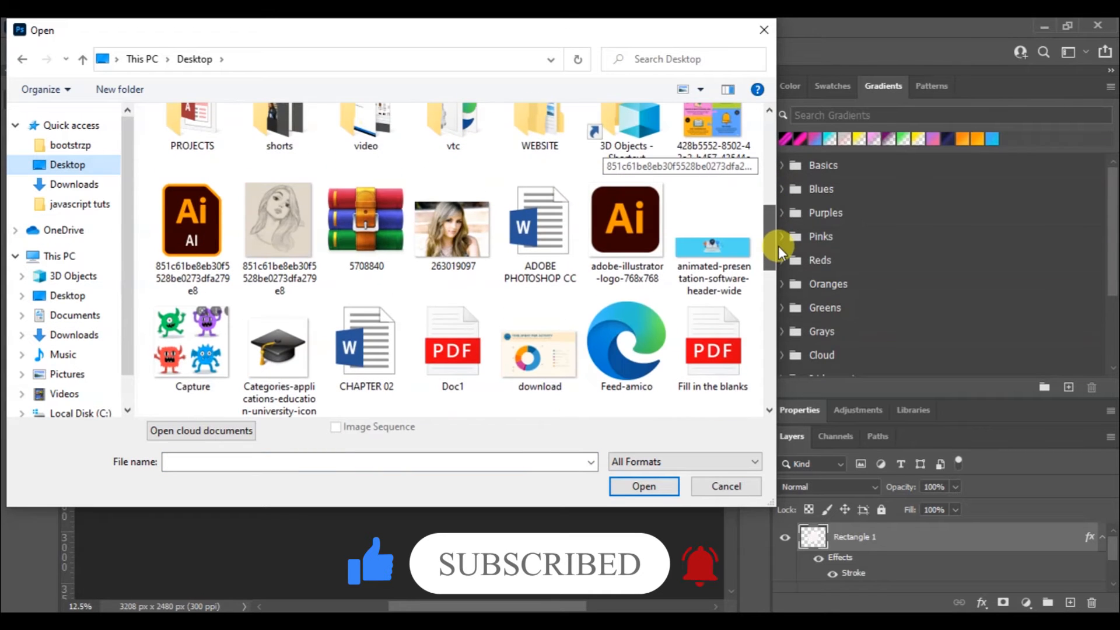
pyautogui.click(503, 245)
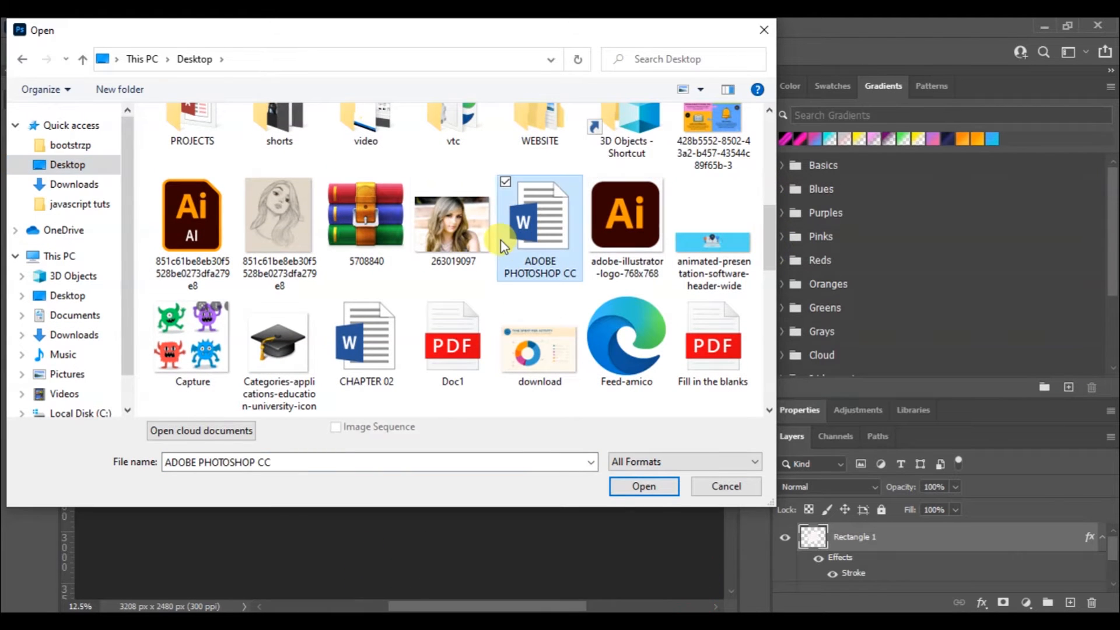
pyautogui.doubleClick(460, 242)
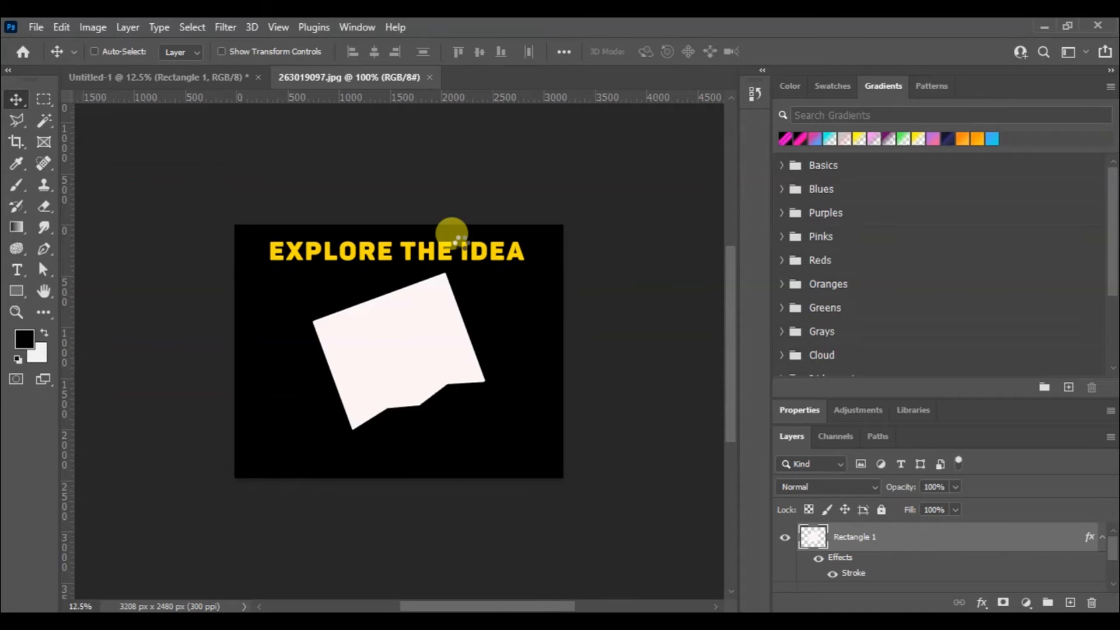
# Copy the portrait photo into the Untitled-1 design over the rectangle and close the photo's own document
pyautogui.moveTo(406, 77); pyautogui.dragTo(551, 176)
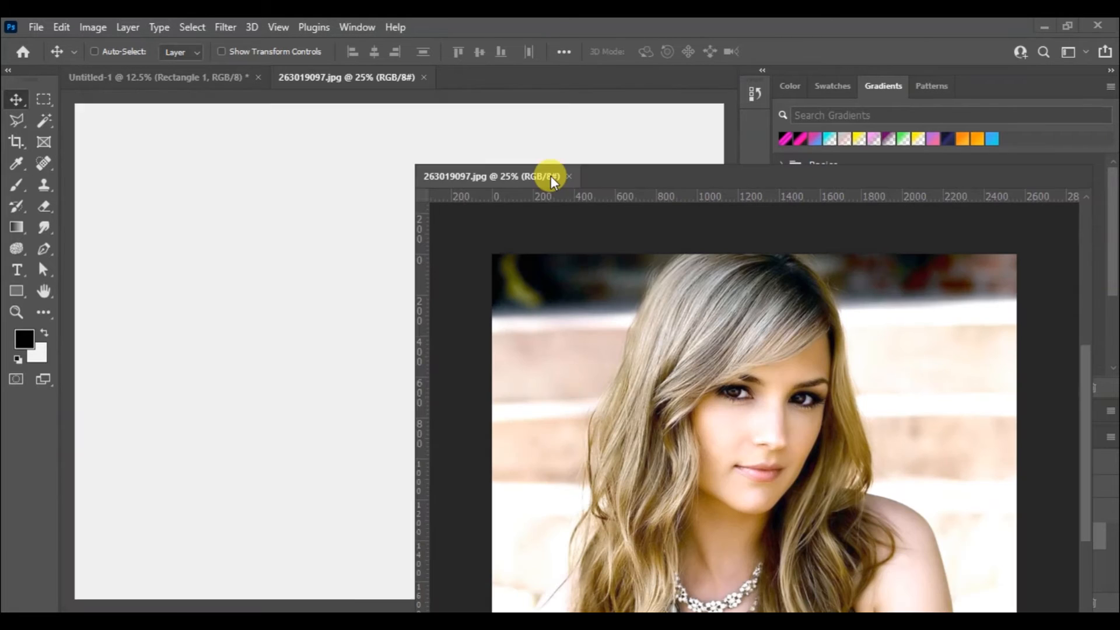
pyautogui.moveTo(592, 411); pyautogui.dragTo(375, 351)
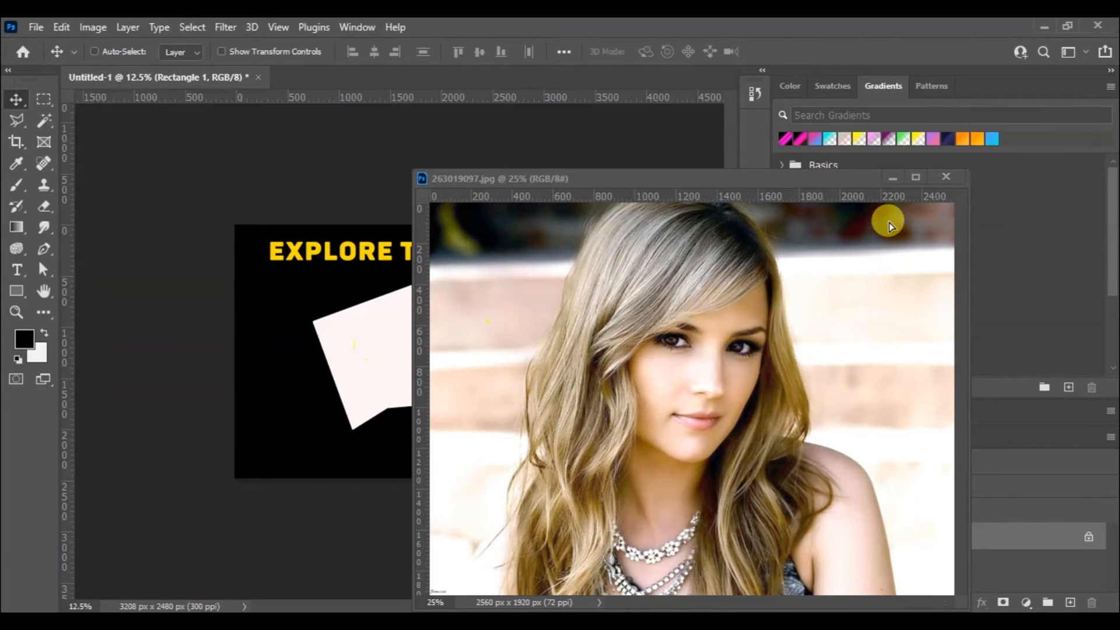
pyautogui.click(945, 180)
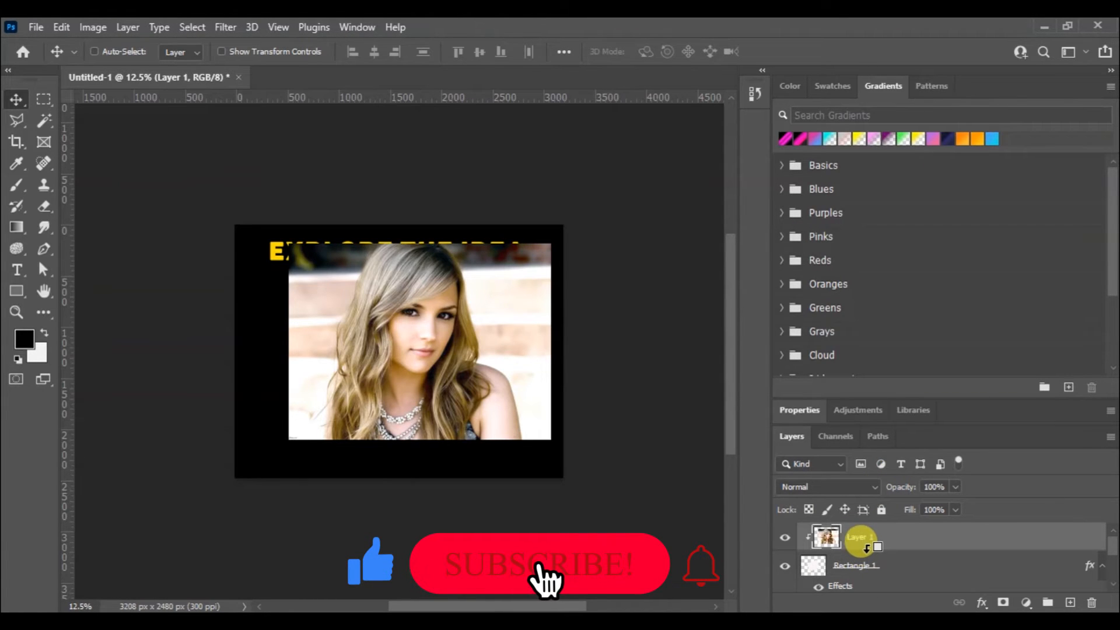
# Clip the photo layer to Rectangle 1 and position the face inside the tilted shape
pyautogui.keyDown('alt'); pyautogui.click(866, 547); pyautogui.keyUp('alt')
pyautogui.moveTo(438, 370); pyautogui.dragTo(426, 378)
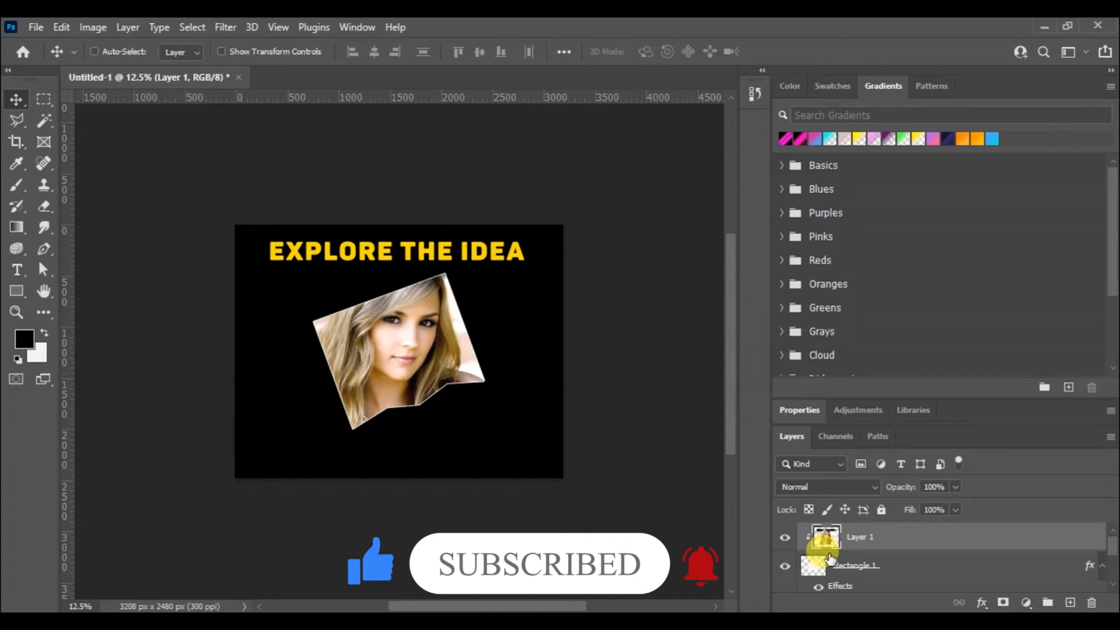
# Thicken the white stroke on the Rectangle 1 layer so it forms a bold frame around the photo
pyautogui.click(914, 566)
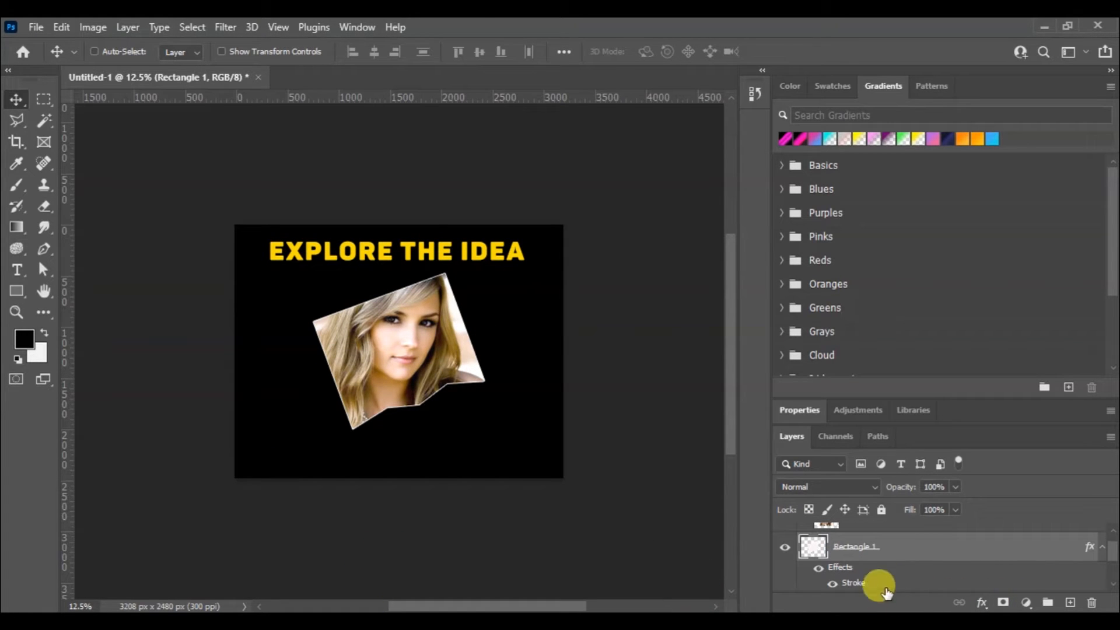
pyautogui.click(985, 605)
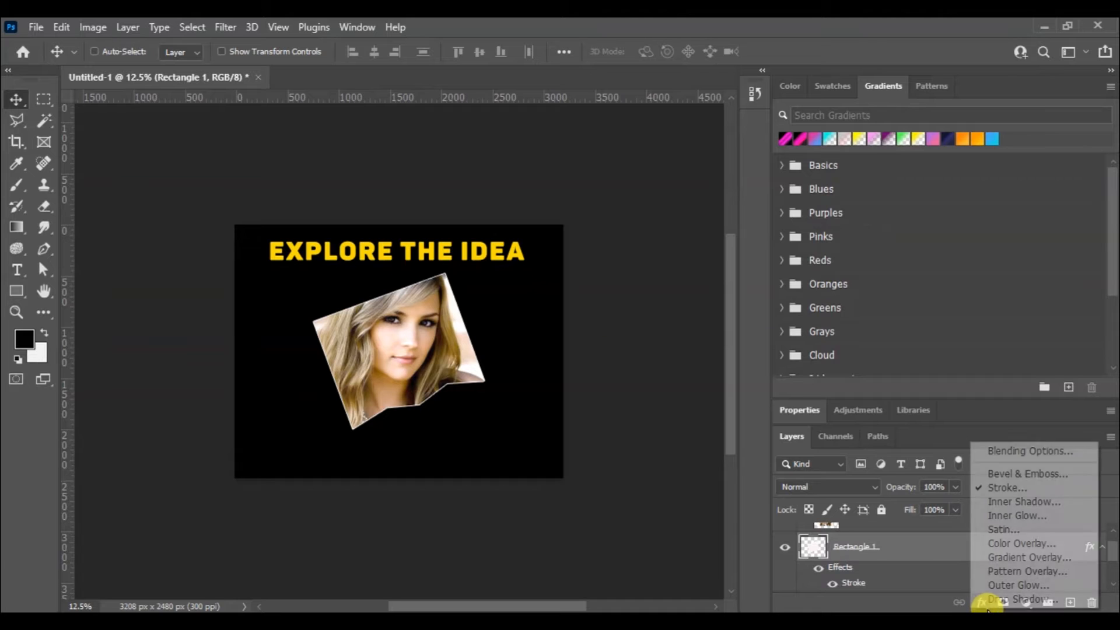
pyautogui.click(1004, 490)
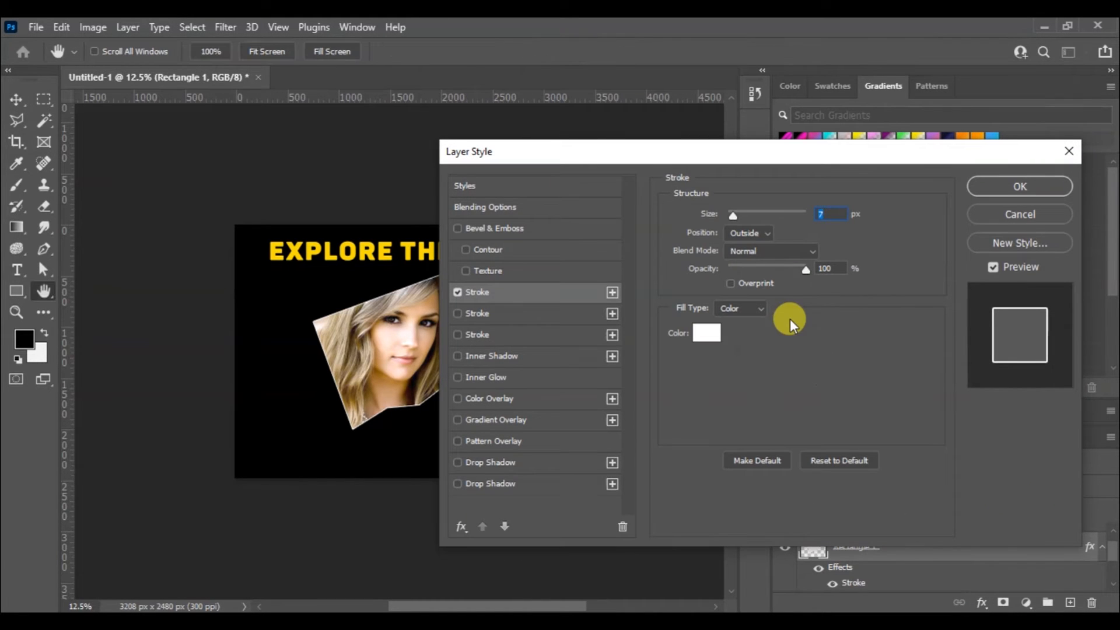
pyautogui.click(734, 212)
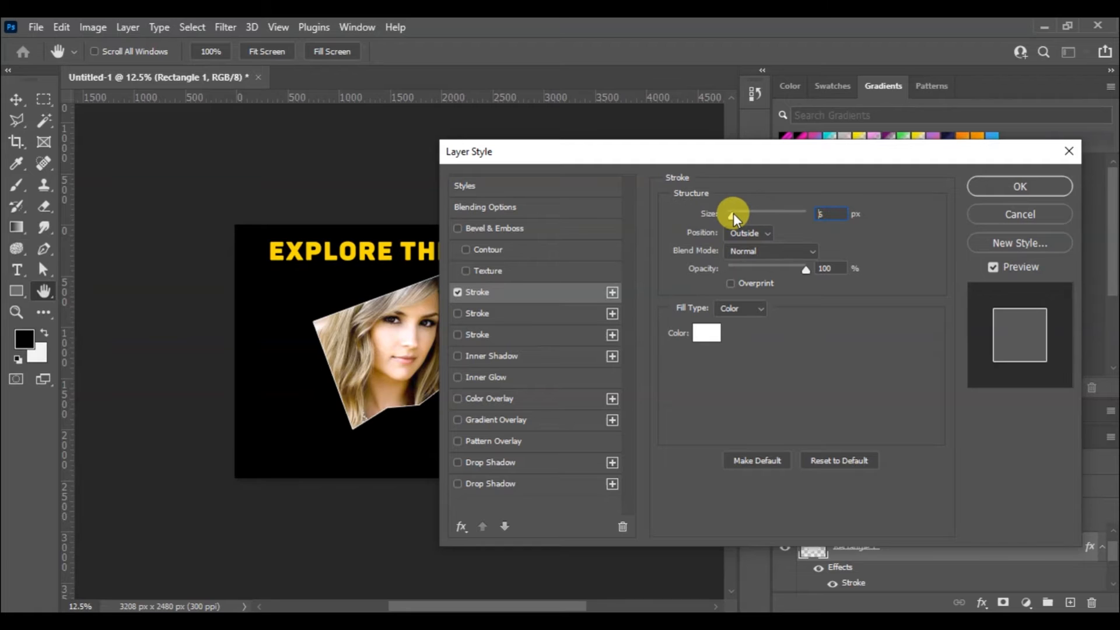
pyautogui.moveTo(736, 215); pyautogui.dragTo(743, 217)
pyautogui.click(1030, 184)
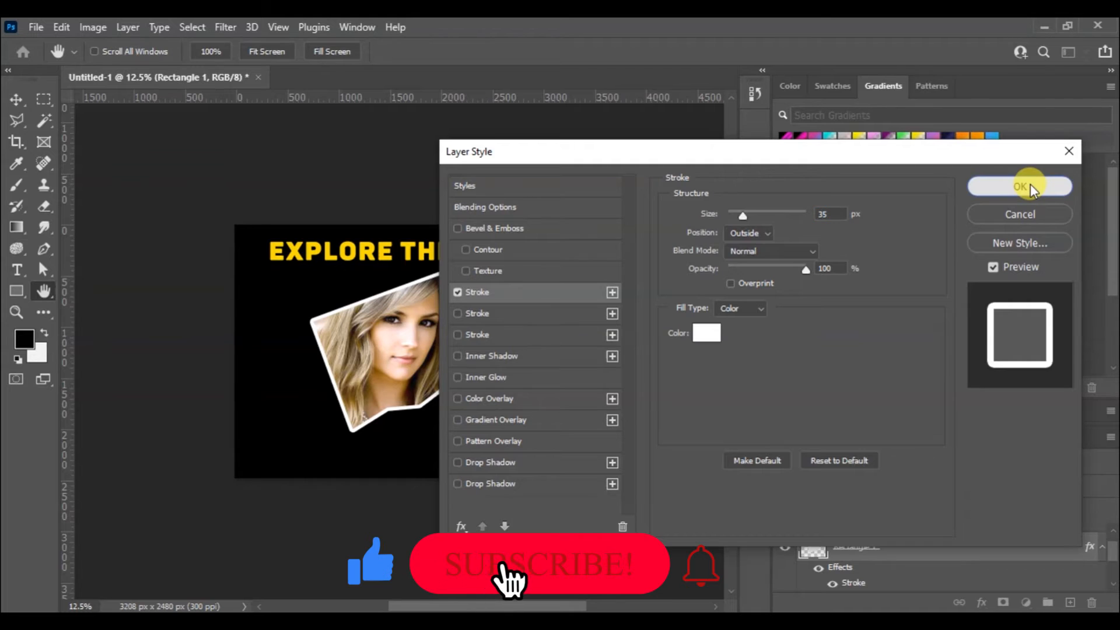
pyautogui.click(21, 290)
pyautogui.moveTo(111, 222); pyautogui.dragTo(213, 256)
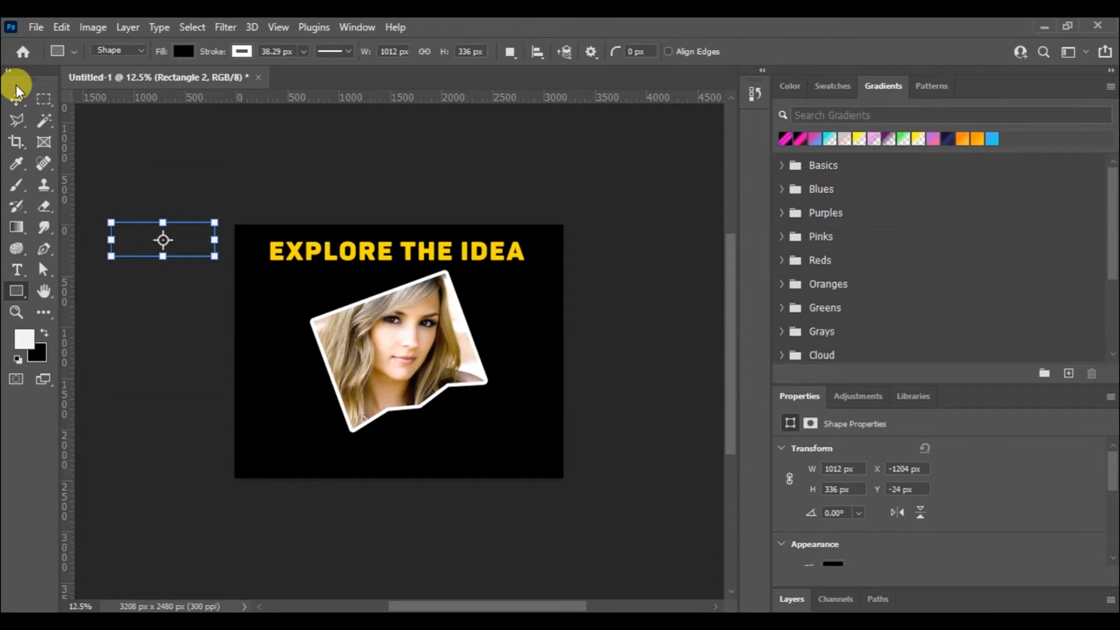
pyautogui.click(17, 102)
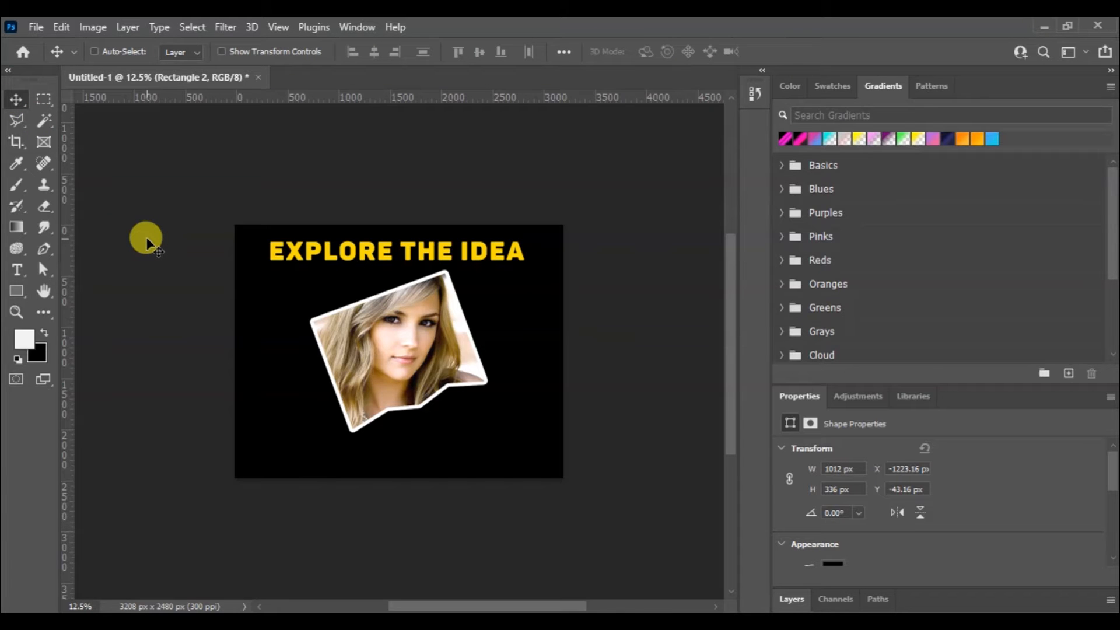
pyautogui.hotkey('ctrl', 'z')
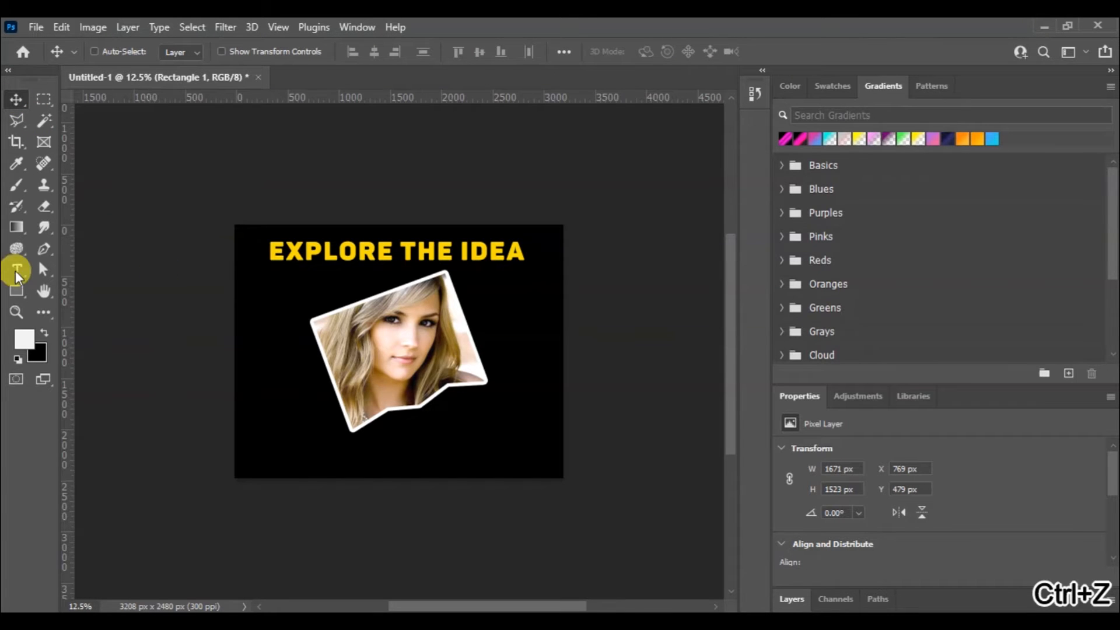
# Draw a rectangle about 1052 × 272 px near the canvas's lower right corner, below the photo, and remove its stroke
pyautogui.click(16, 291)
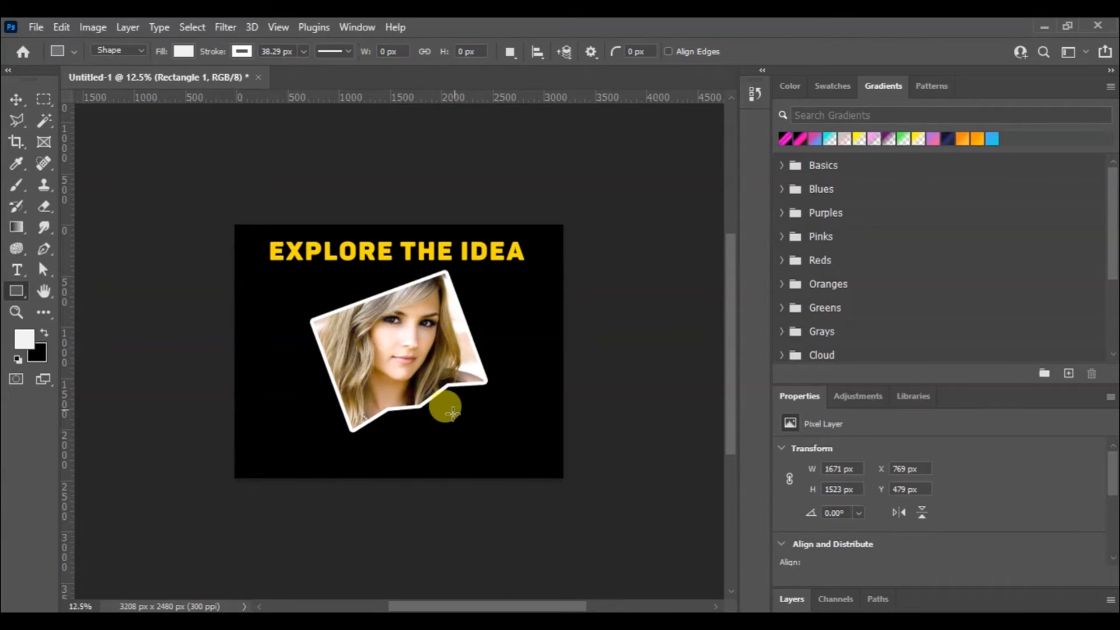
pyautogui.moveTo(441, 422); pyautogui.dragTo(548, 450)
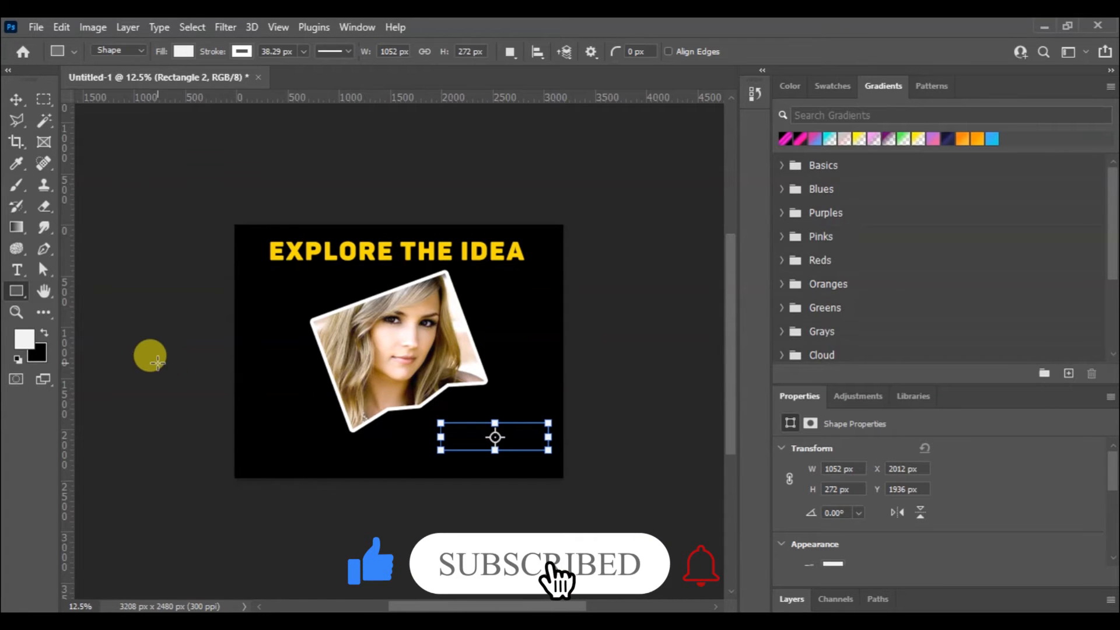
pyautogui.hotkey('ctrl', '+')
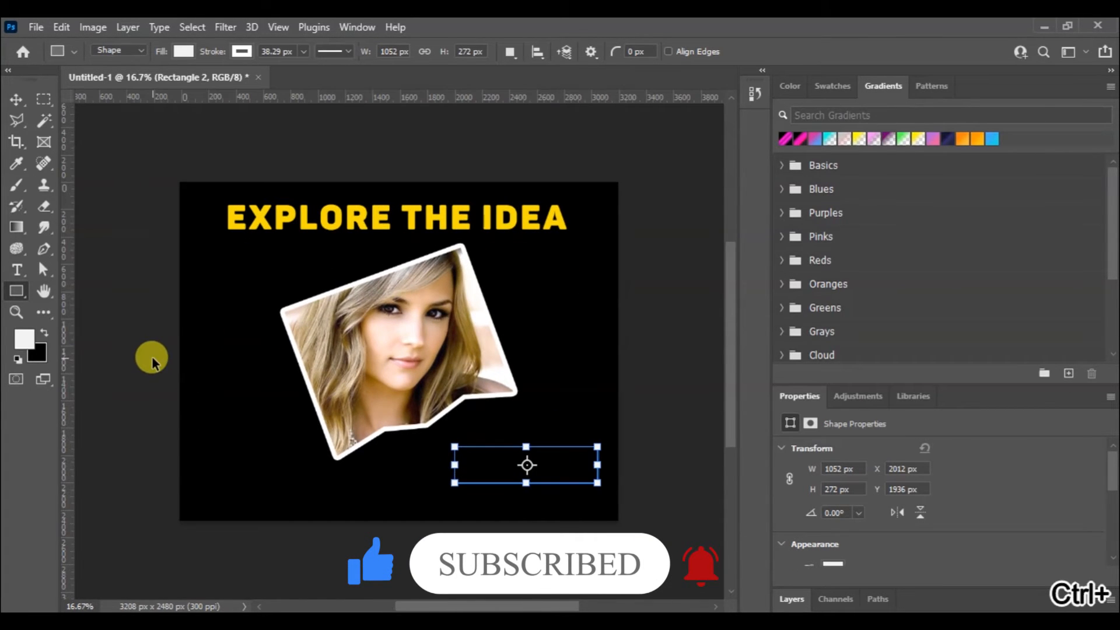
pyautogui.hotkey('ctrl', '+')
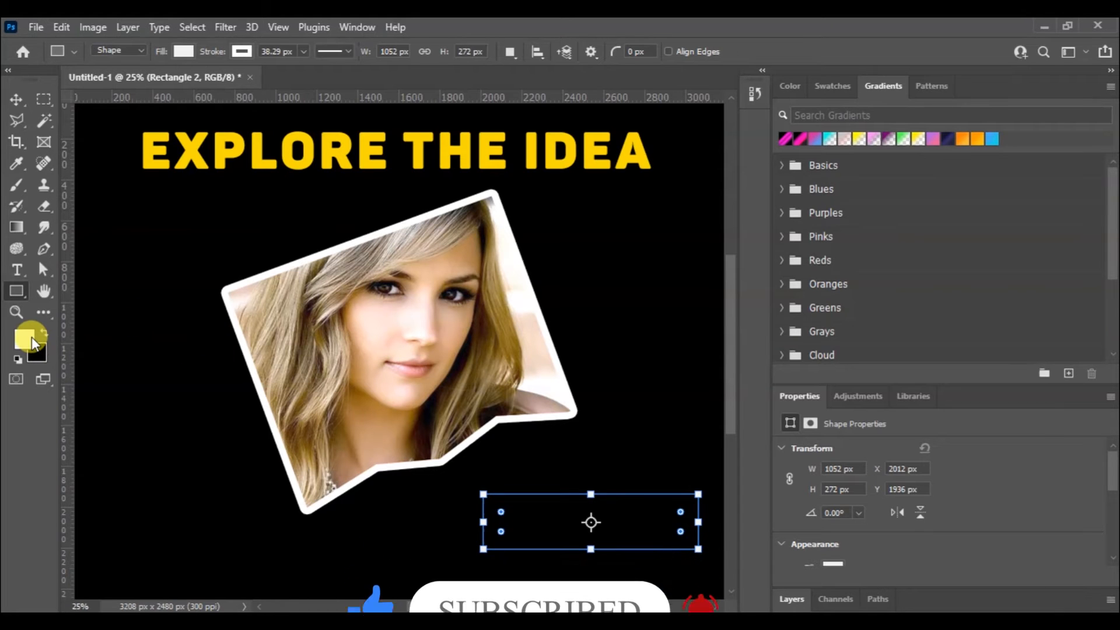
pyautogui.click(185, 51)
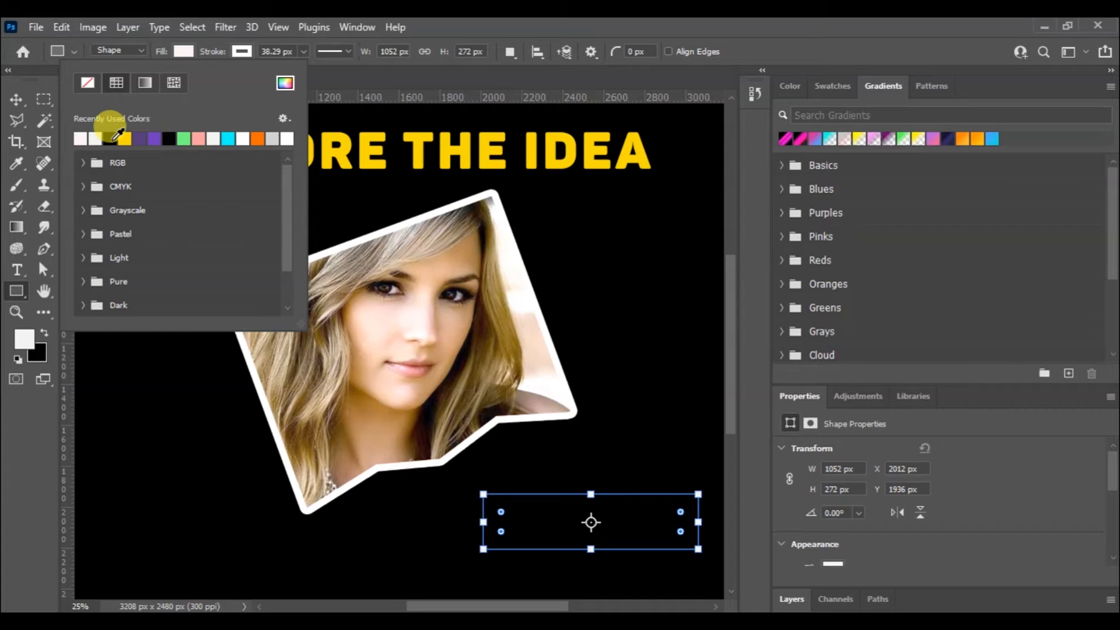
pyautogui.click(242, 52)
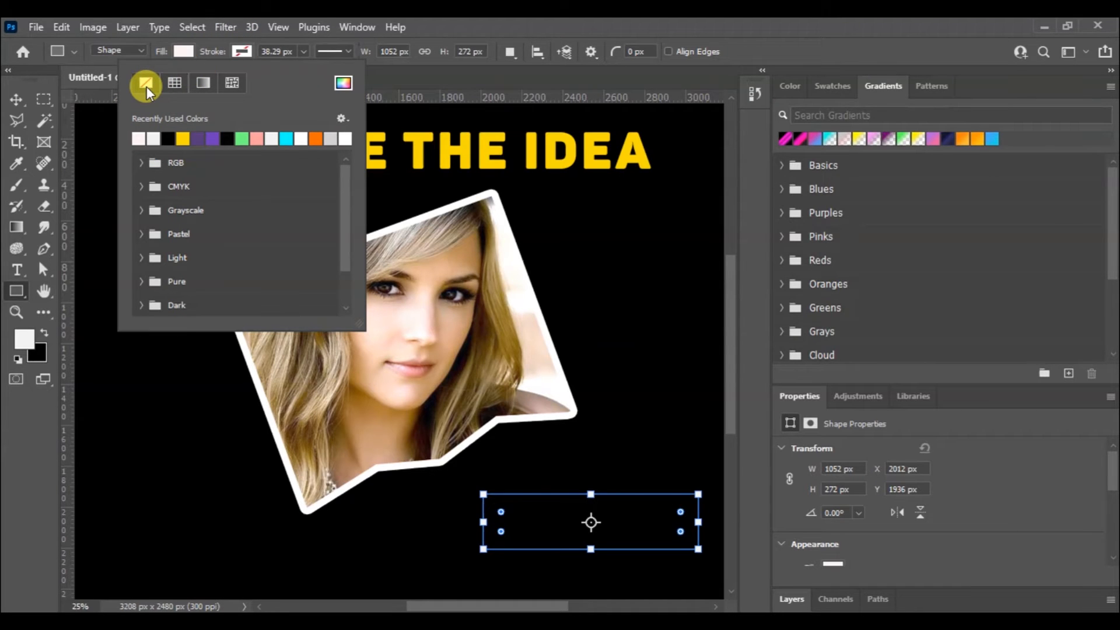
pyautogui.click(468, 24)
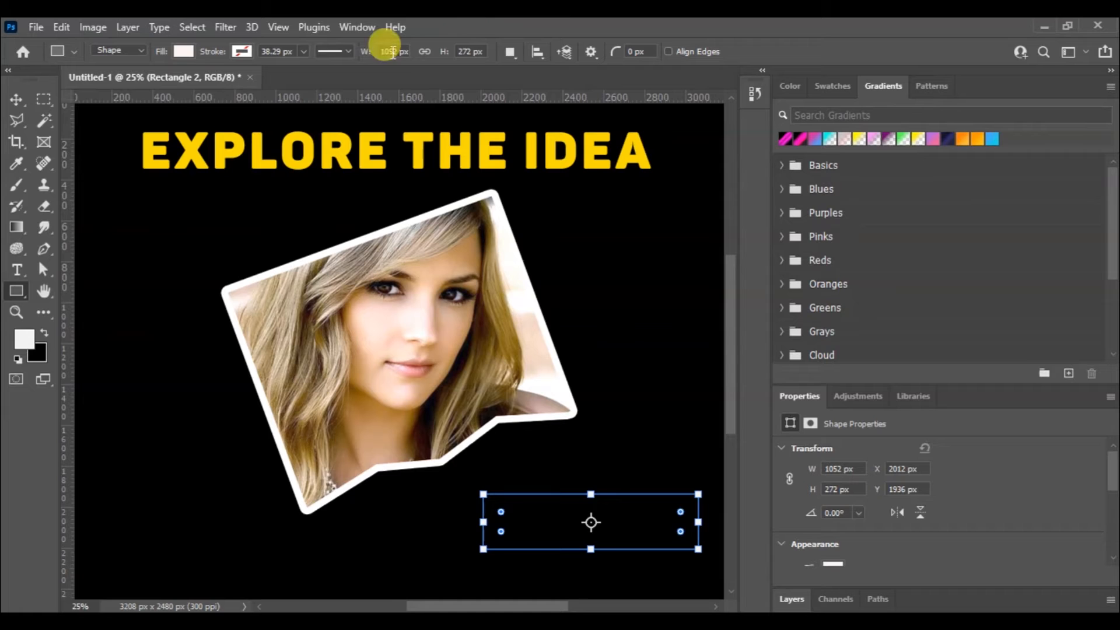
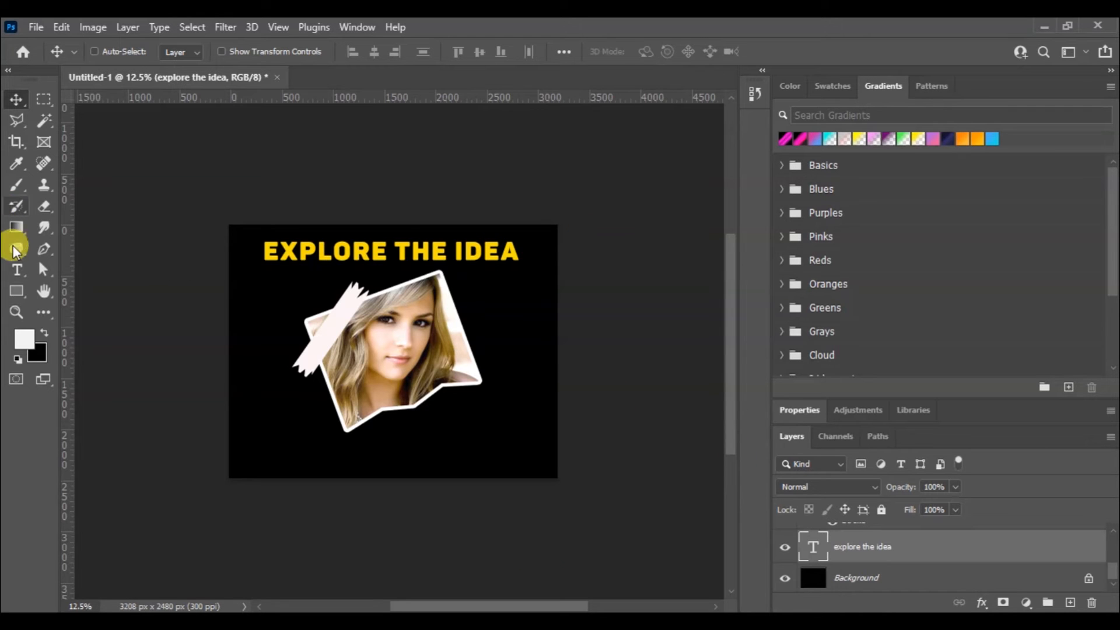
# Set the character tracking of the whole "EXPLORE THE IDEA" heading to 250
pyautogui.click(16, 272)
pyautogui.click(321, 257)
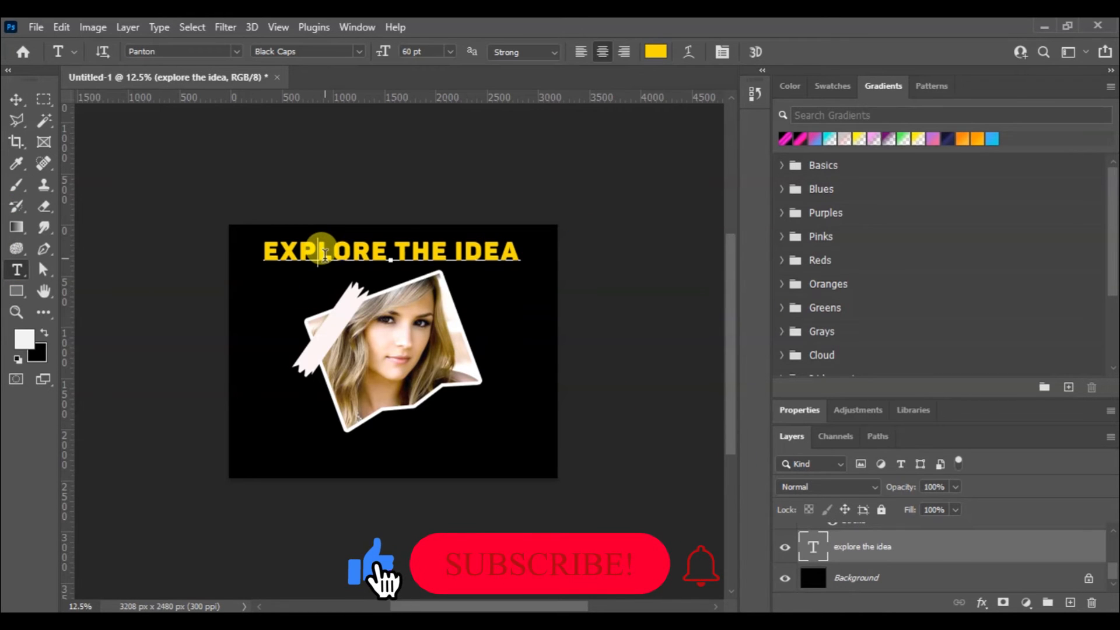
pyautogui.hotkey('ctrl', 'a')
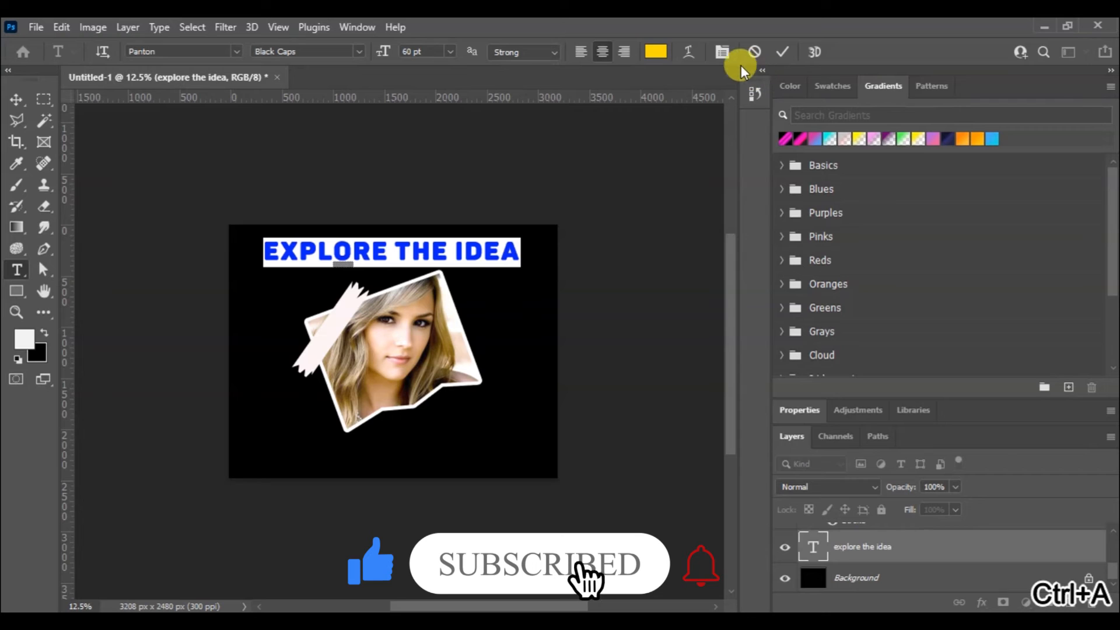
pyautogui.click(721, 53)
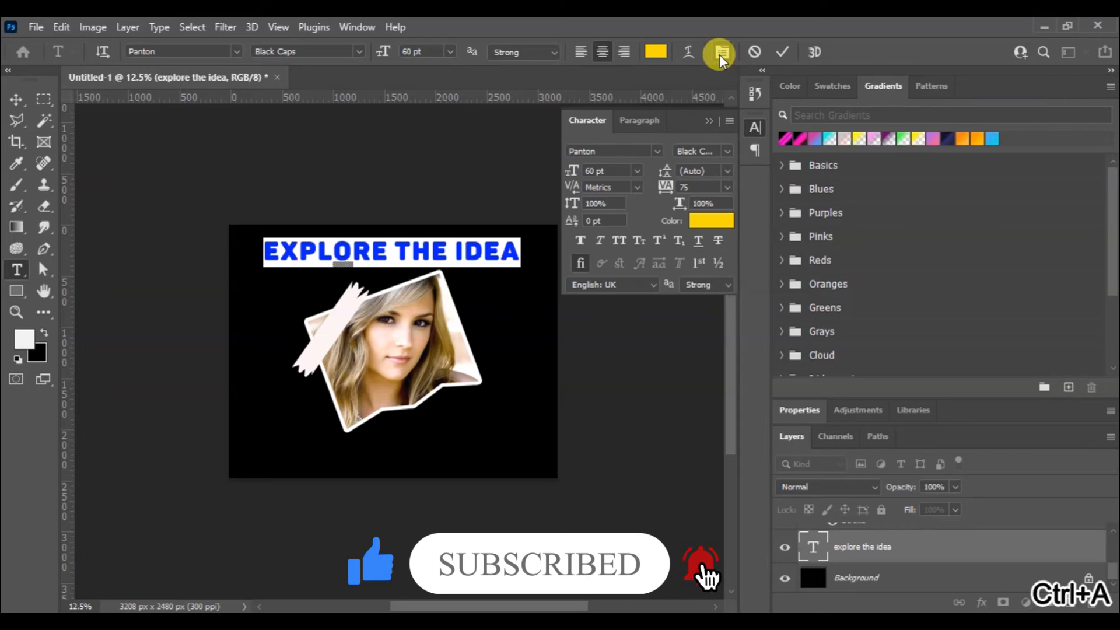
pyautogui.click(727, 187)
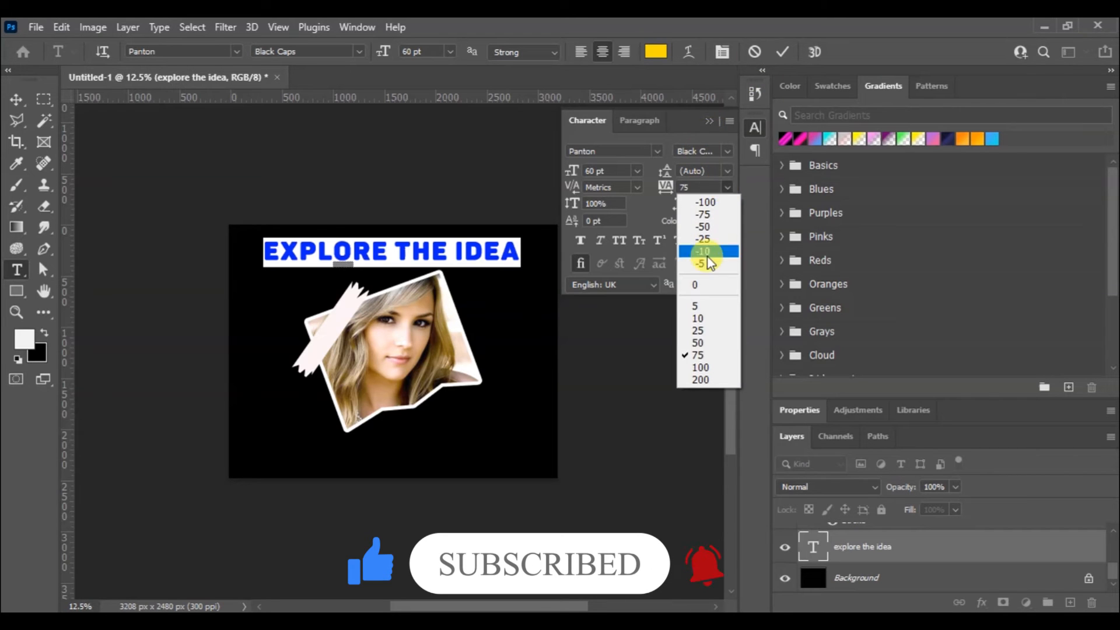
pyautogui.click(705, 367)
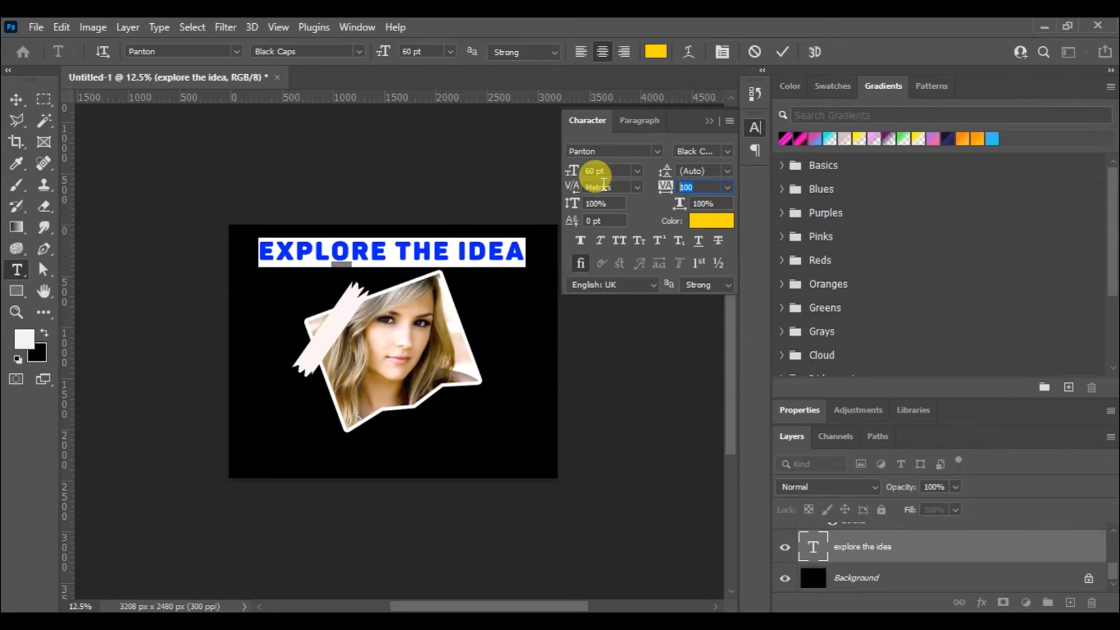
pyautogui.write('300')
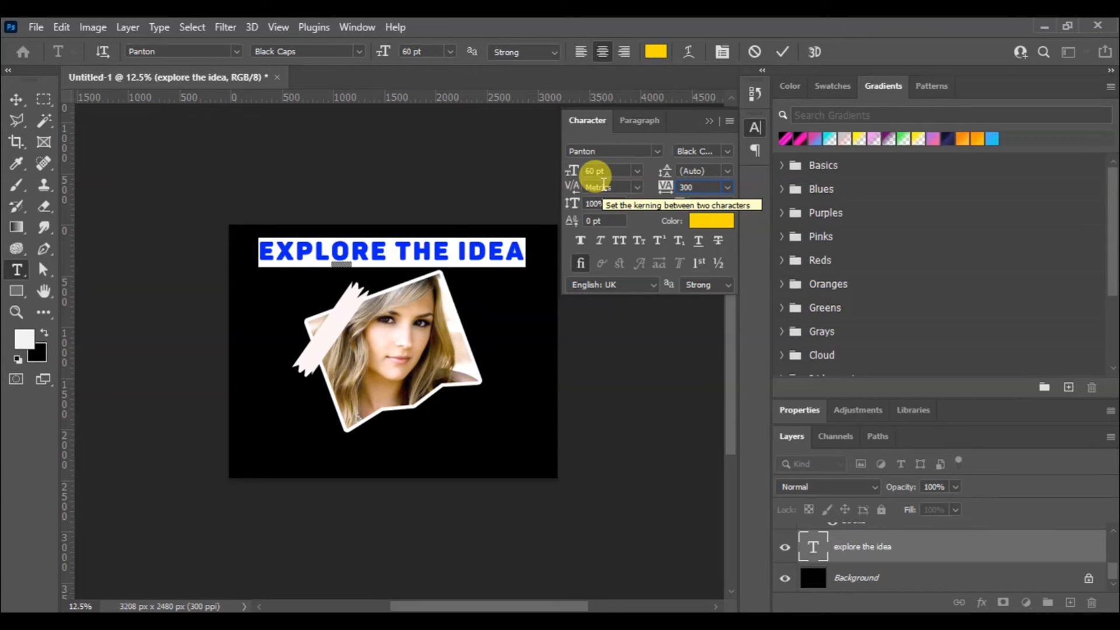
pyautogui.press('Return')
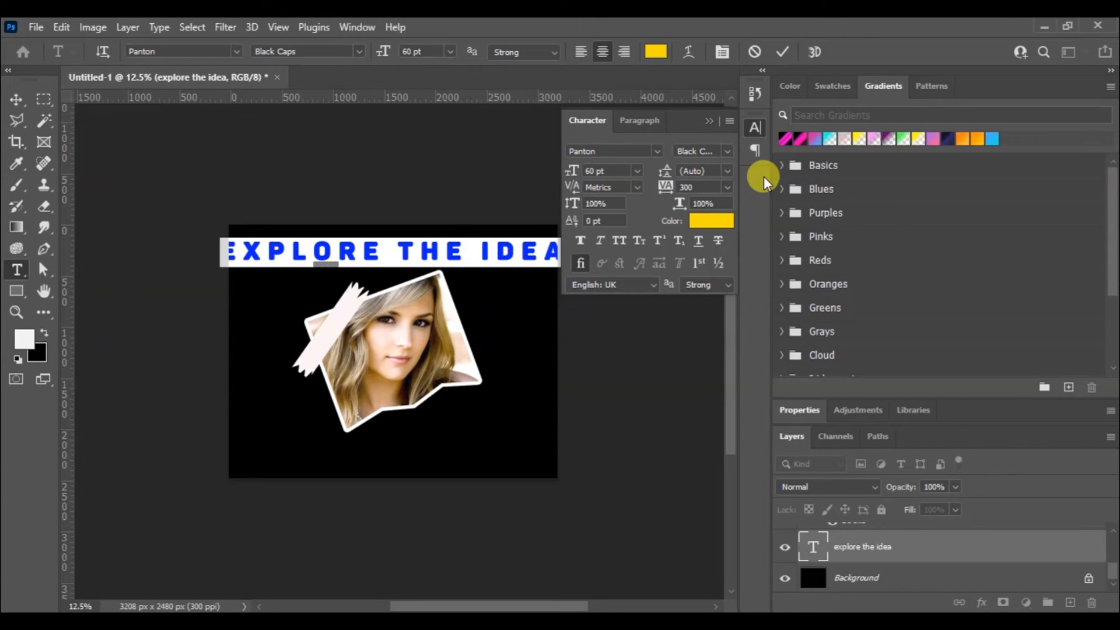
pyautogui.click(707, 186)
pyautogui.write('250')
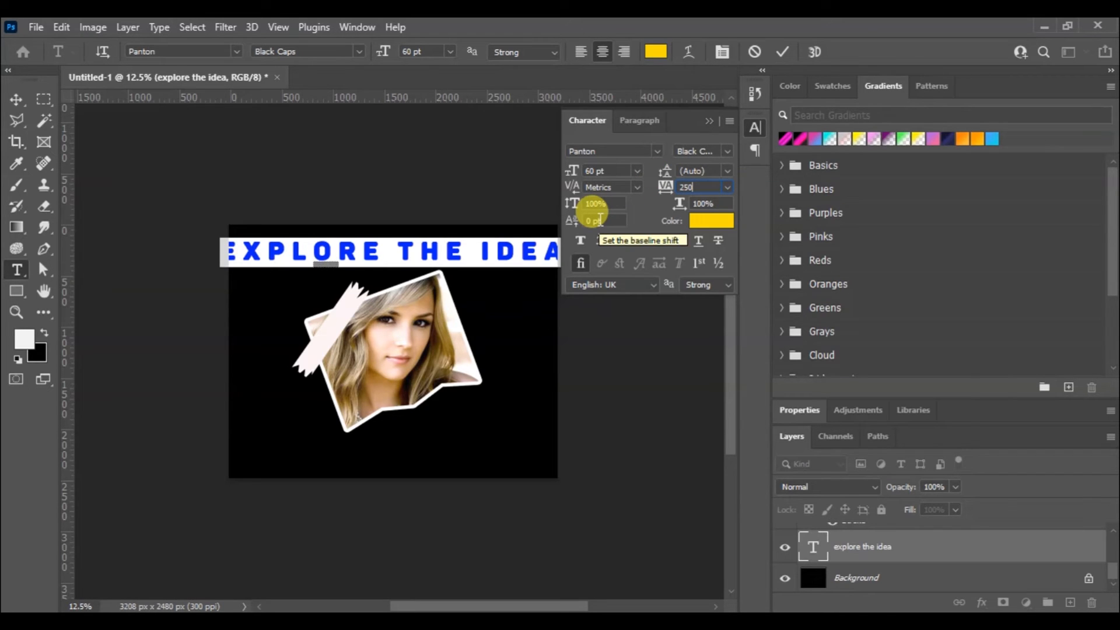
pyautogui.press('Return')
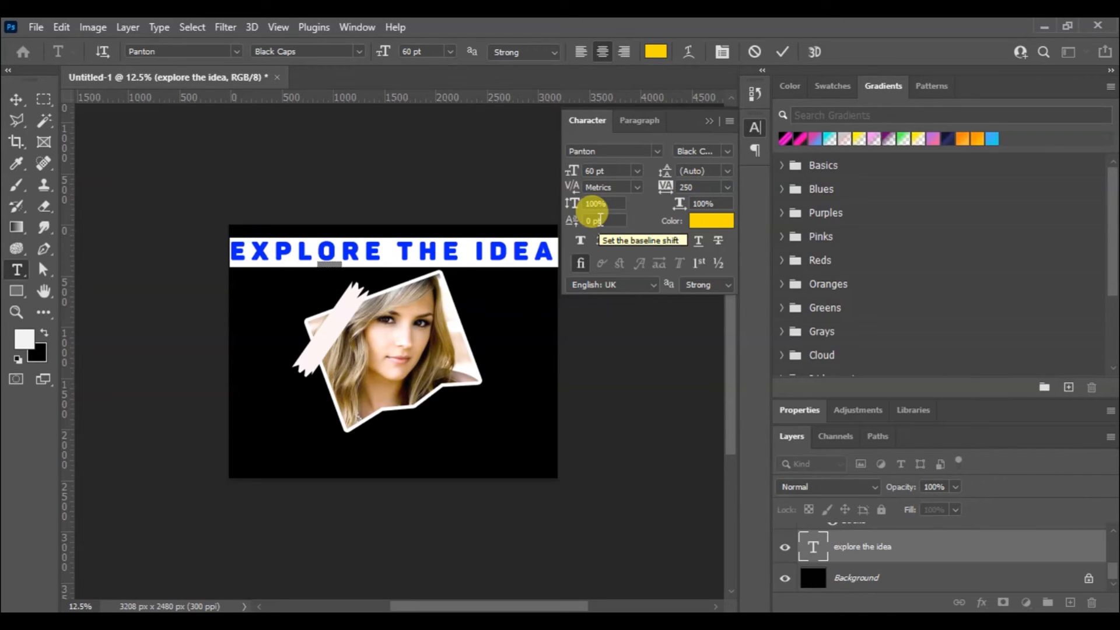
pyautogui.click(783, 52)
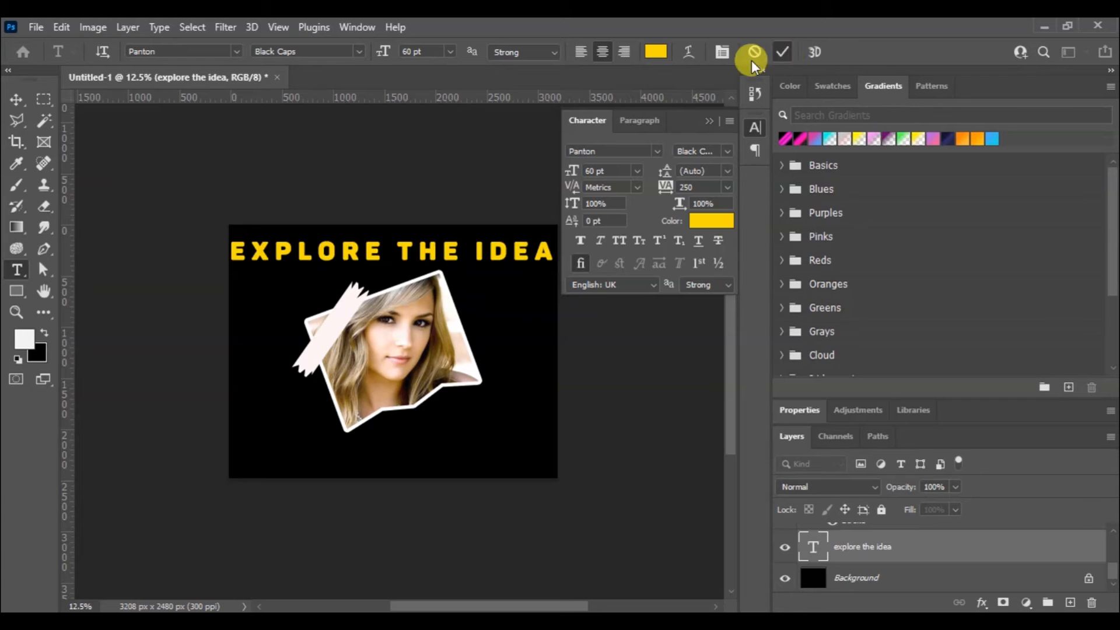
# Nudge the heading slightly right and up so it spans the canvas width near the upper edge
pyautogui.click(16, 101)
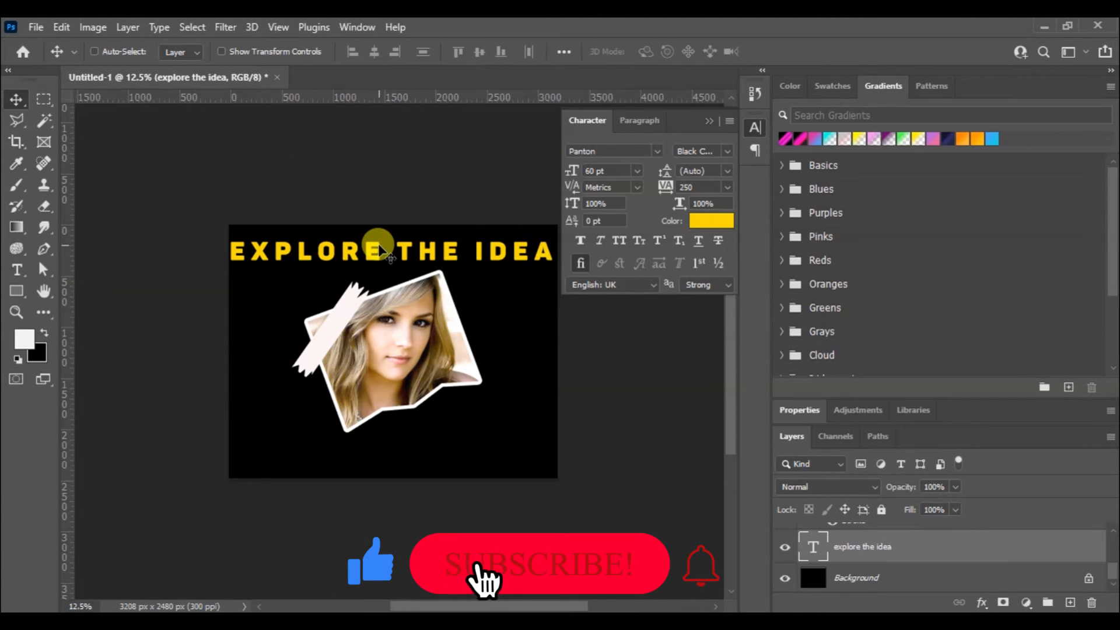
pyautogui.press('Right')
pyautogui.press('Right')
pyautogui.press('Right')
pyautogui.press('Up')
pyautogui.press('Up')
pyautogui.press('Up')
pyautogui.press('Up')
pyautogui.press('Up')
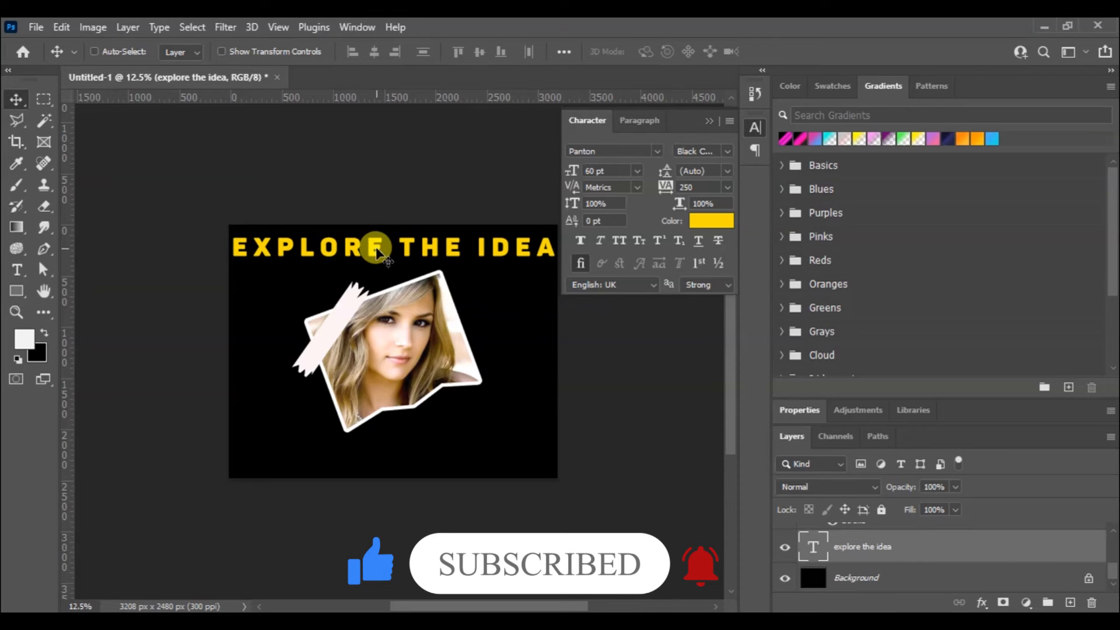
pyautogui.keyDown('alt'); pyautogui.moveTo(377, 250); pyautogui.dragTo(380, 329); pyautogui.keyUp('alt')
pyautogui.hotkey('ctrl', 'z')
pyautogui.hotkey('ctrl', 'z')
pyautogui.hotkey('ctrl', 'z')
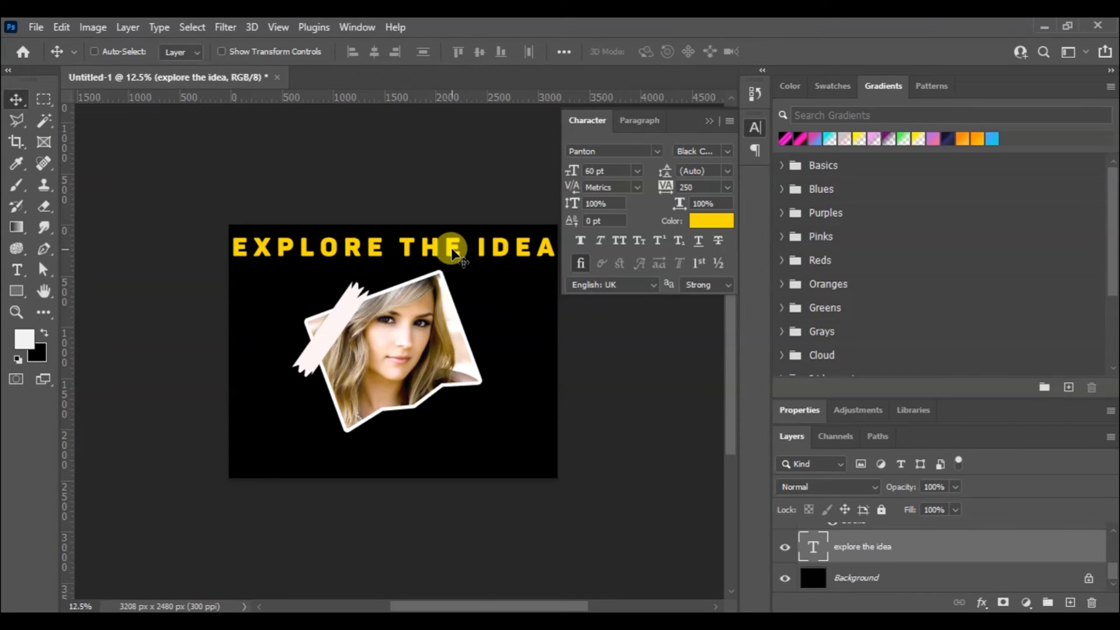
# Duplicate the heading seven times, placing the copies in evenly spaced rows down the canvas behind the photo
pyautogui.moveTo(453, 251); pyautogui.dragTo(506, 443)
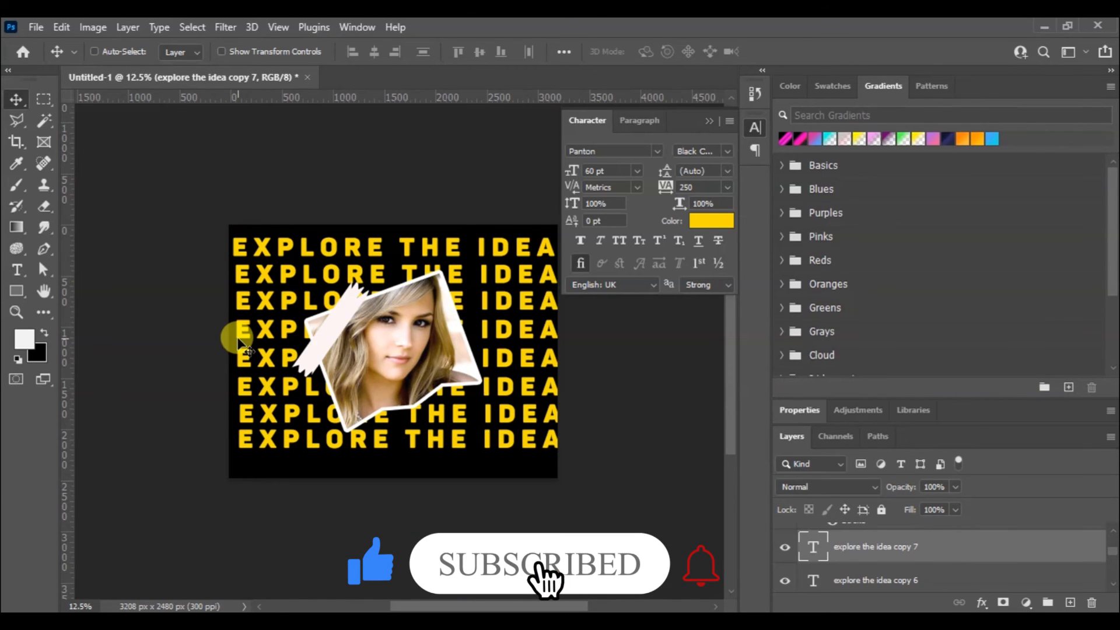
# Nudge the second, third and fourth text rows left so their starts line up with the first row
pyautogui.rightClick(243, 295)
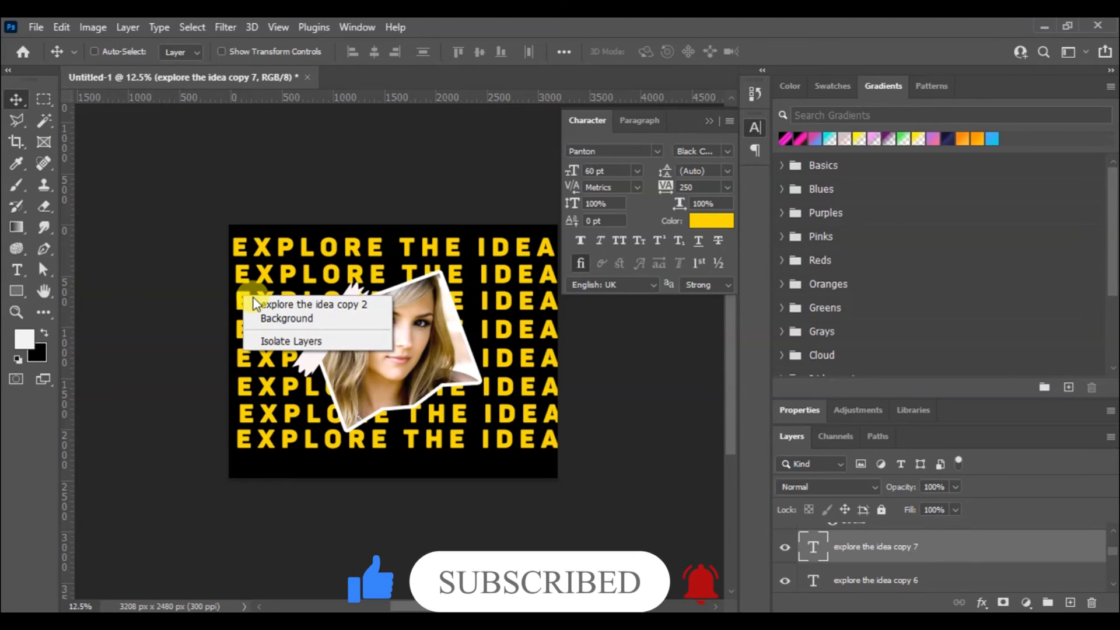
pyautogui.click(258, 303)
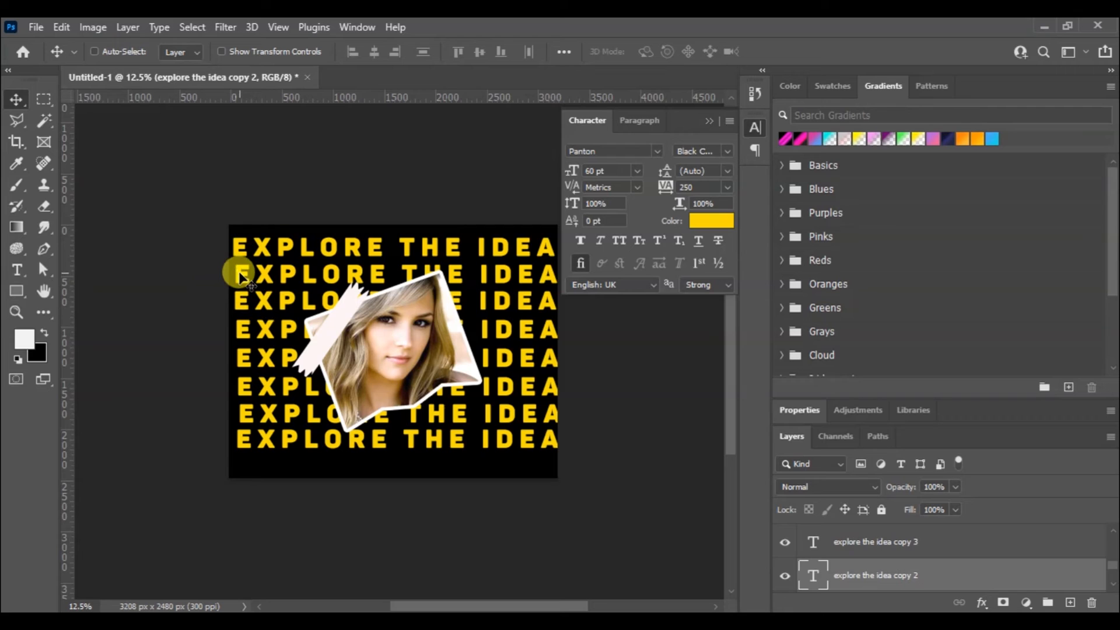
pyautogui.rightClick(241, 273)
pyautogui.click(254, 278)
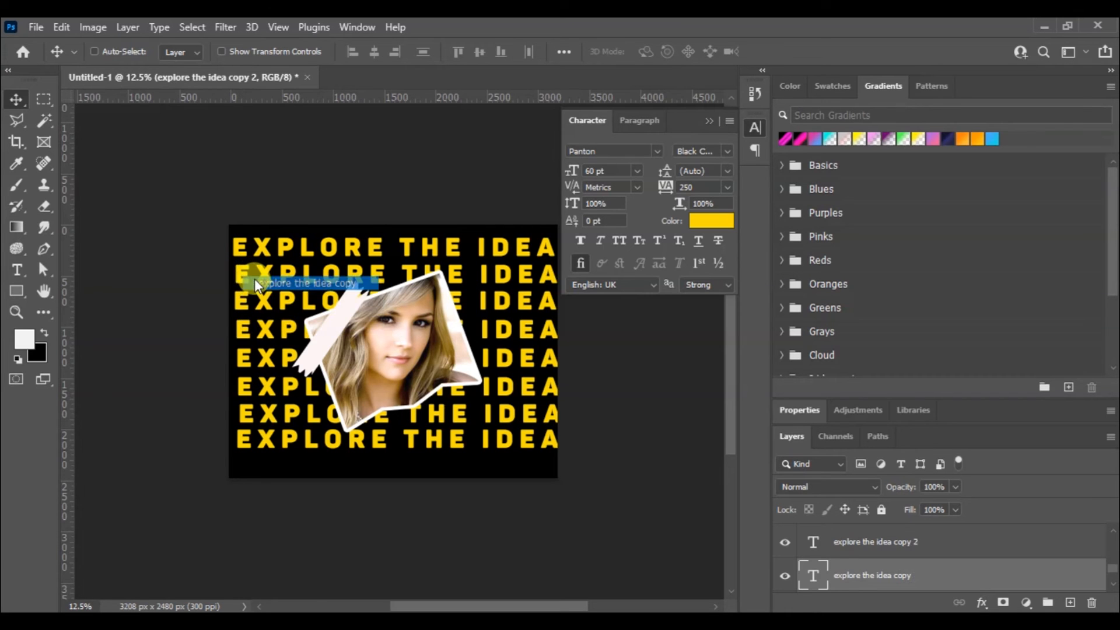
pyautogui.press('Left')
pyautogui.press('Left')
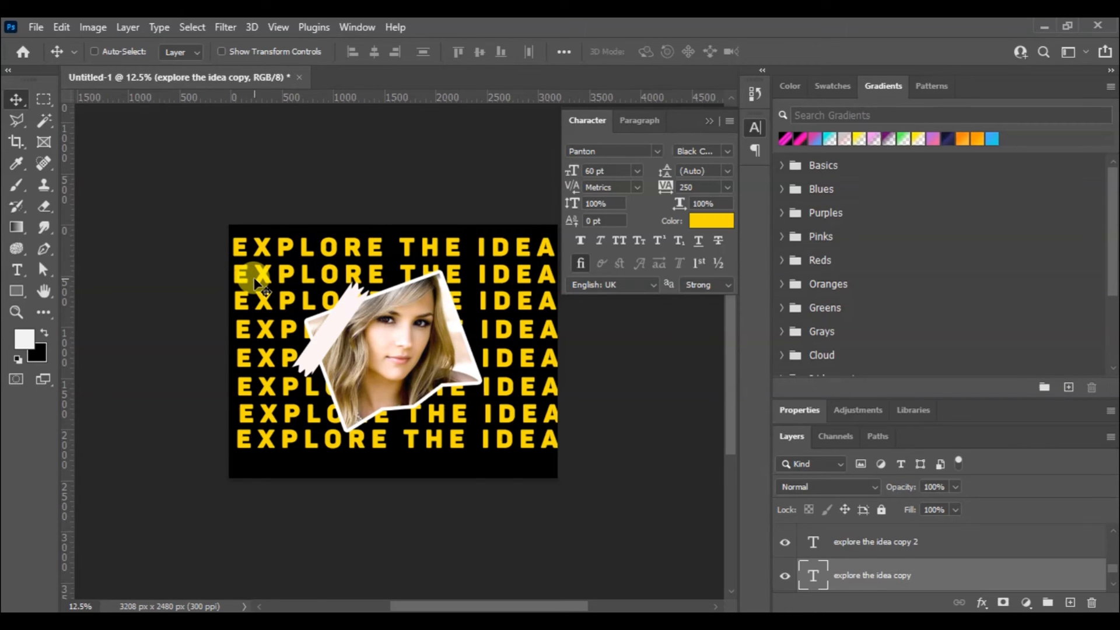
pyautogui.rightClick(239, 305)
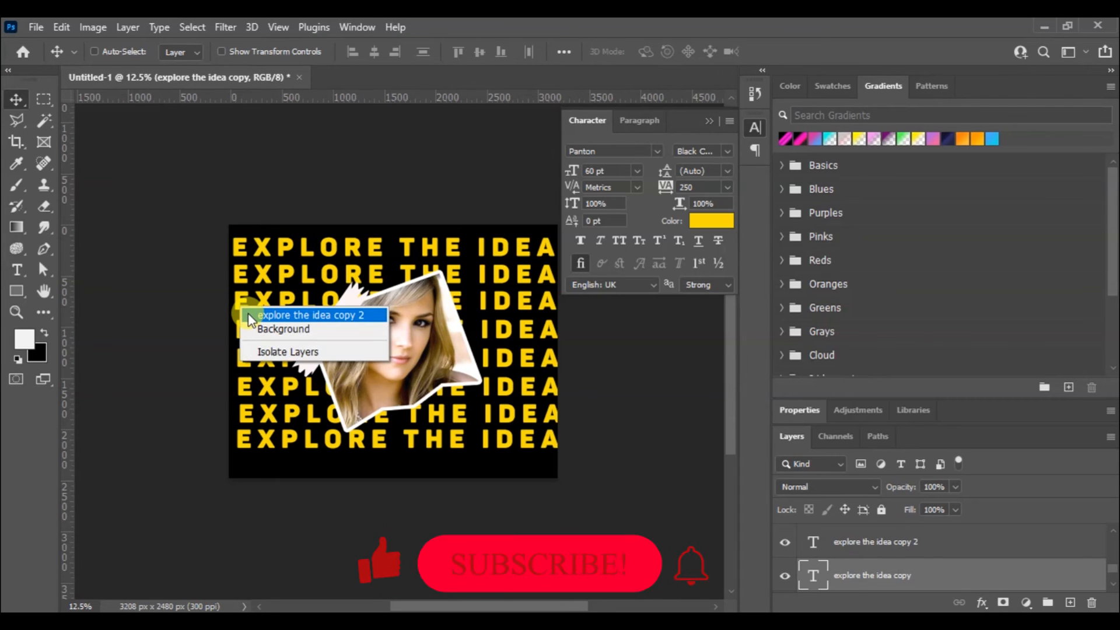
pyautogui.click(248, 314)
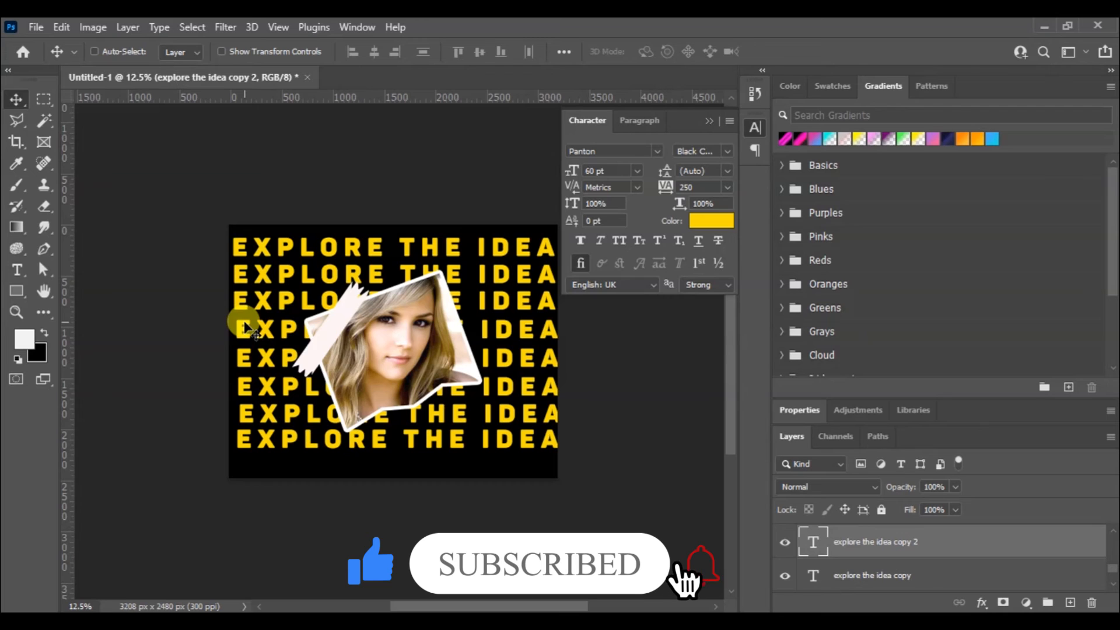
pyautogui.rightClick(246, 324)
pyautogui.click(261, 336)
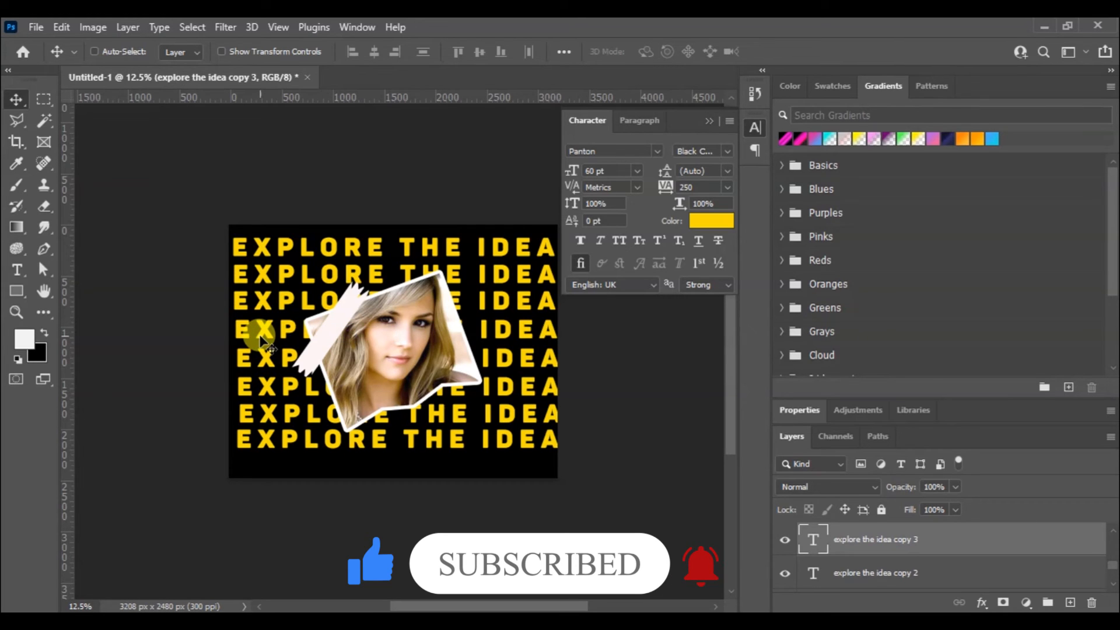
# Nudge the fifth to eighth text rows left so their starts line up with the rows above
pyautogui.rightClick(244, 362)
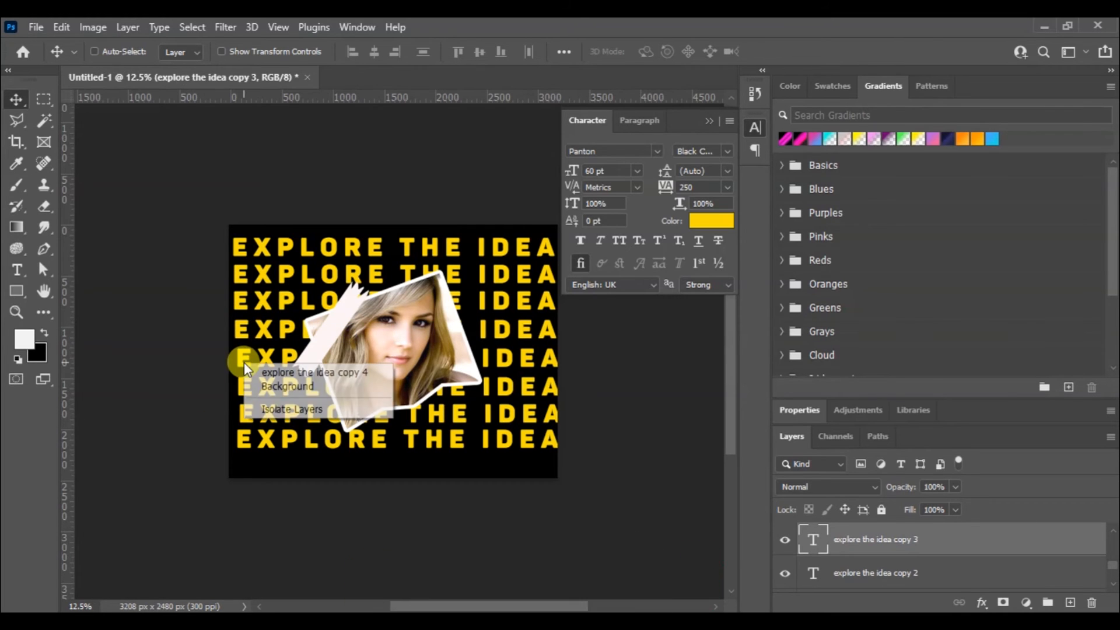
pyautogui.click(260, 373)
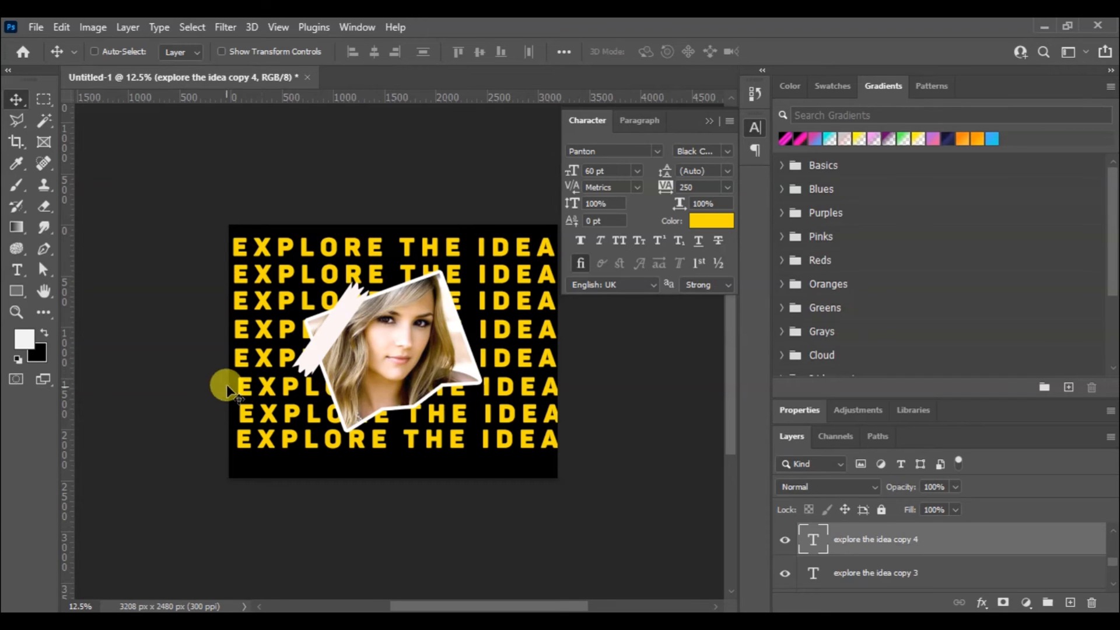
pyautogui.rightClick(244, 386)
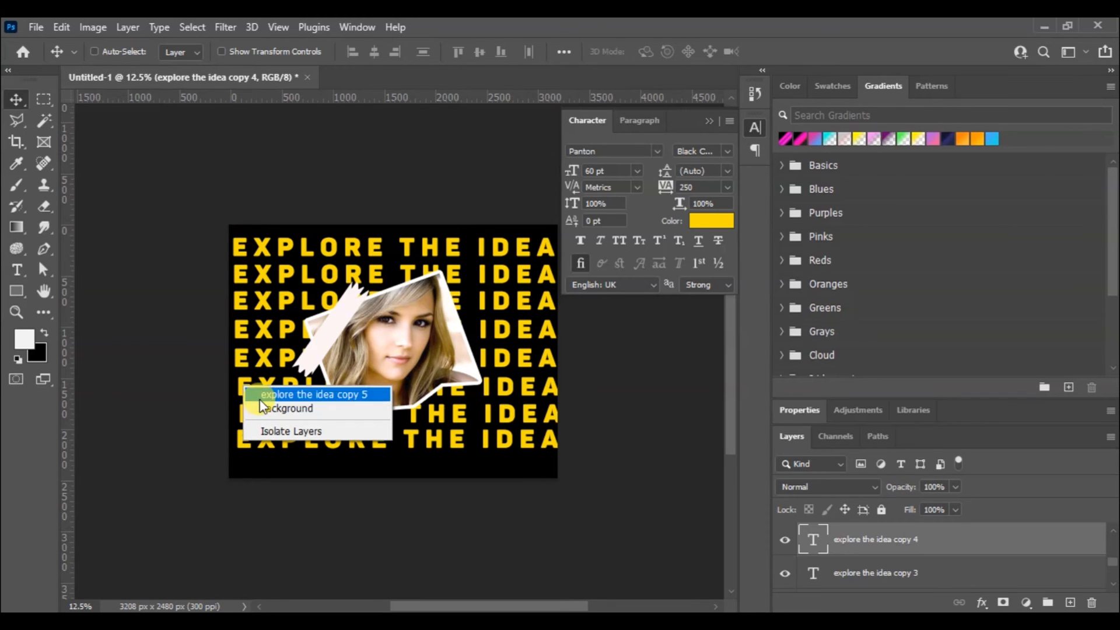
pyautogui.click(256, 394)
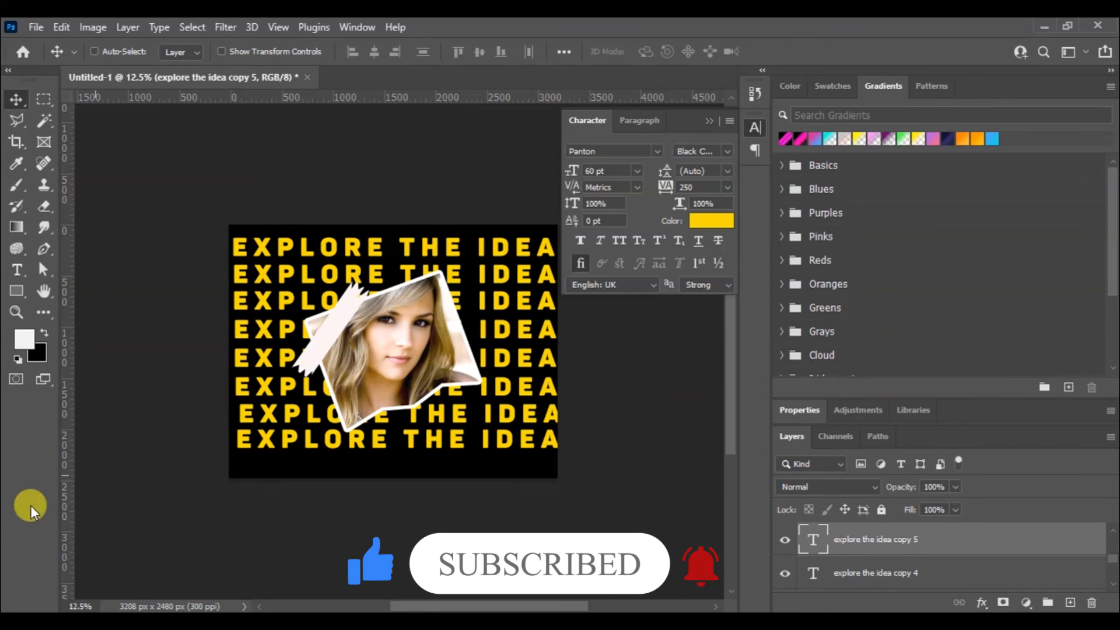
pyautogui.rightClick(245, 423)
pyautogui.click(261, 431)
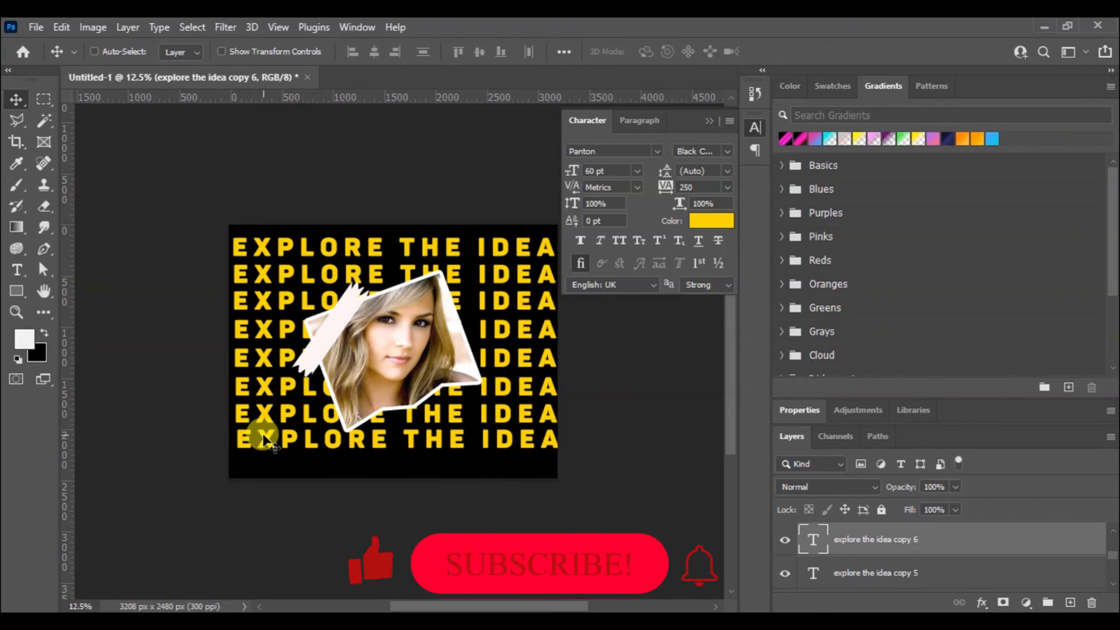
pyautogui.rightClick(250, 446)
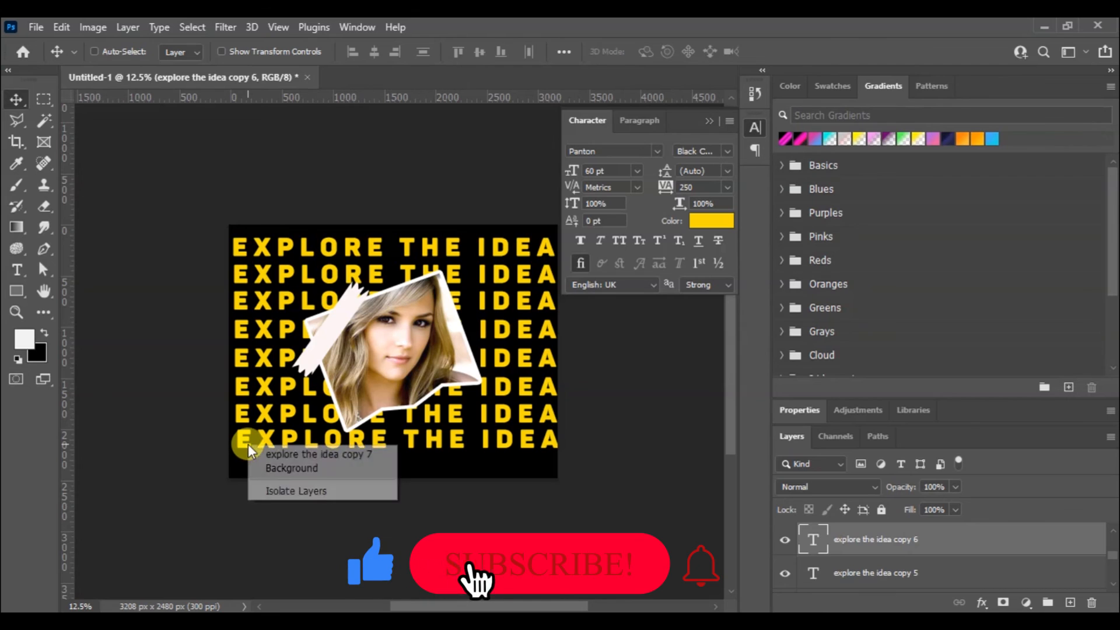
pyautogui.click(259, 453)
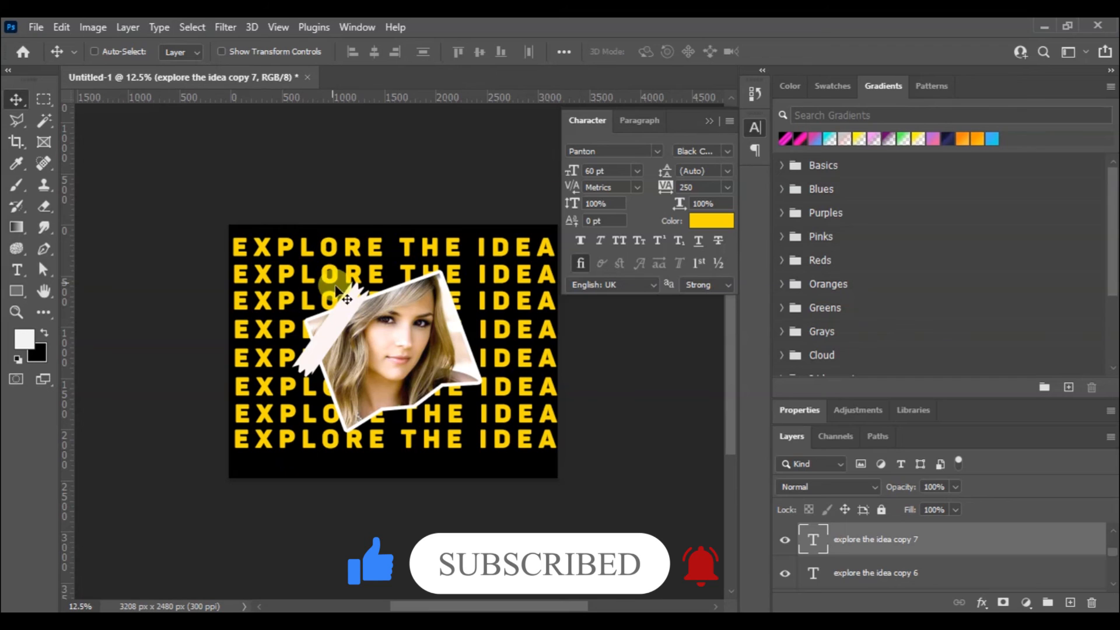
# Set the Fill of the fifth text row, "explore the idea copy 4", to 0%
pyautogui.rightClick(241, 366)
pyautogui.click(271, 368)
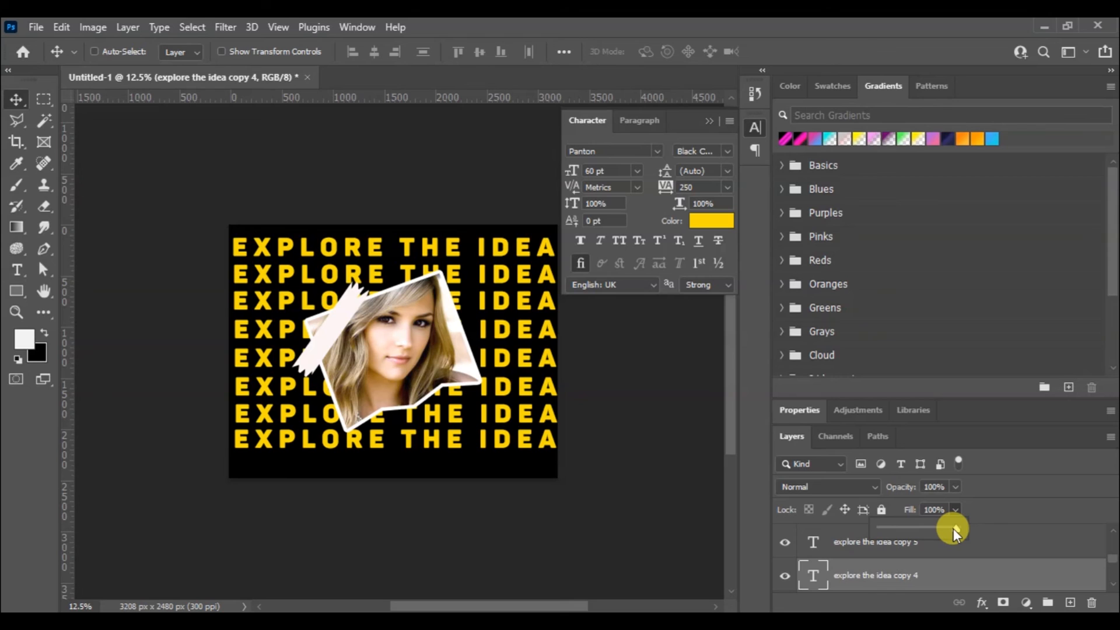
pyautogui.moveTo(911, 524); pyautogui.dragTo(824, 539)
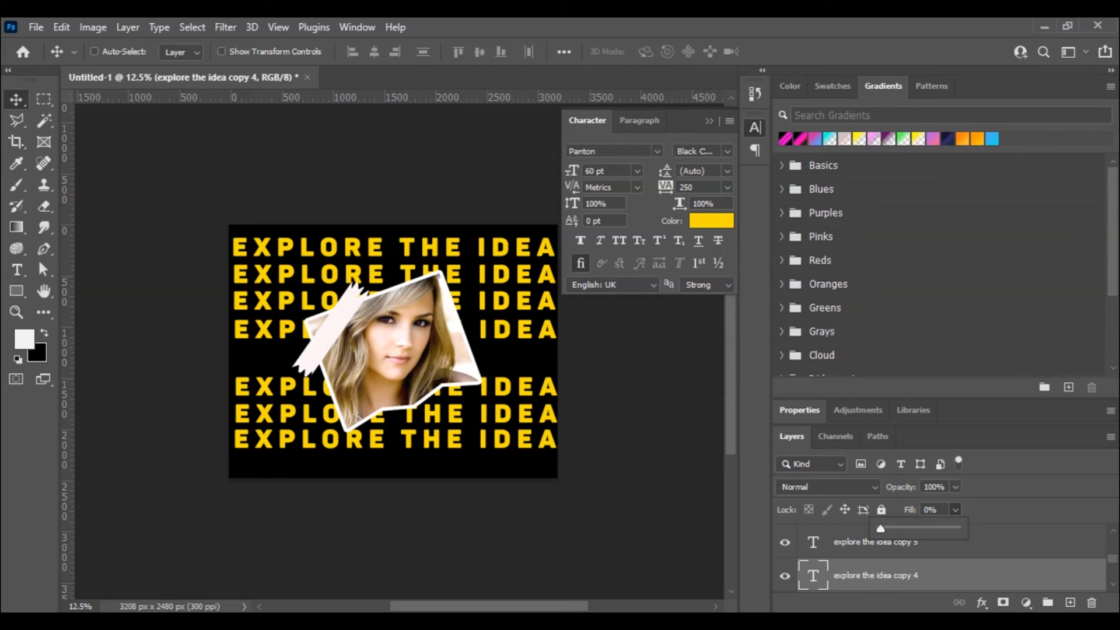
# Add a 4 px outside stroke to the fifth text row, coloured yellow by sampling one of the solid text rows
pyautogui.click(982, 603)
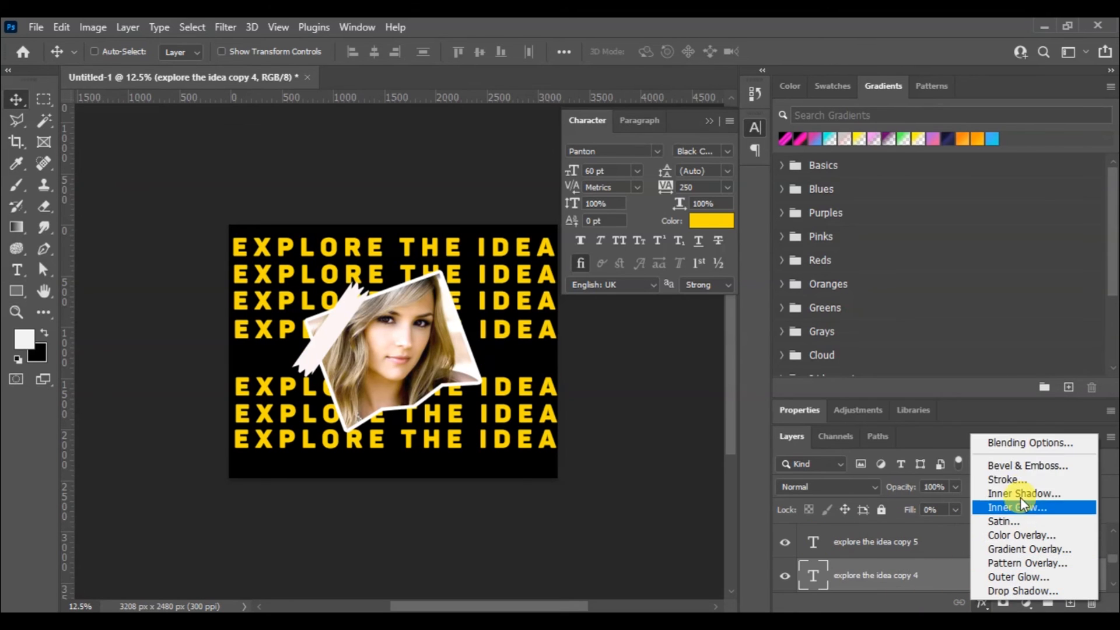
pyautogui.click(1018, 477)
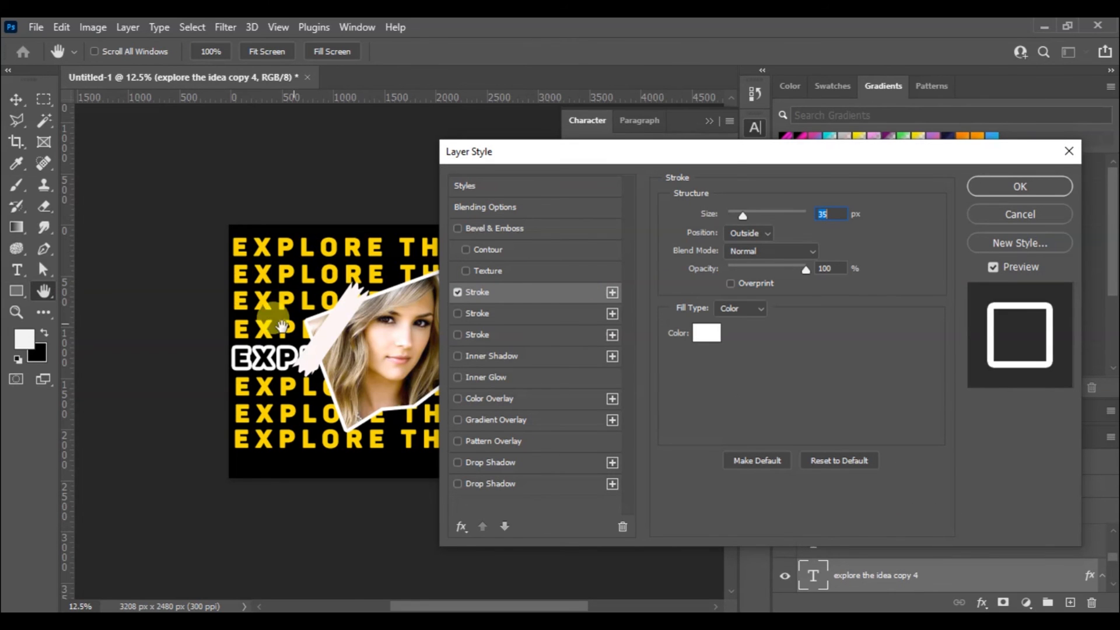
pyautogui.moveTo(739, 218); pyautogui.dragTo(730, 216)
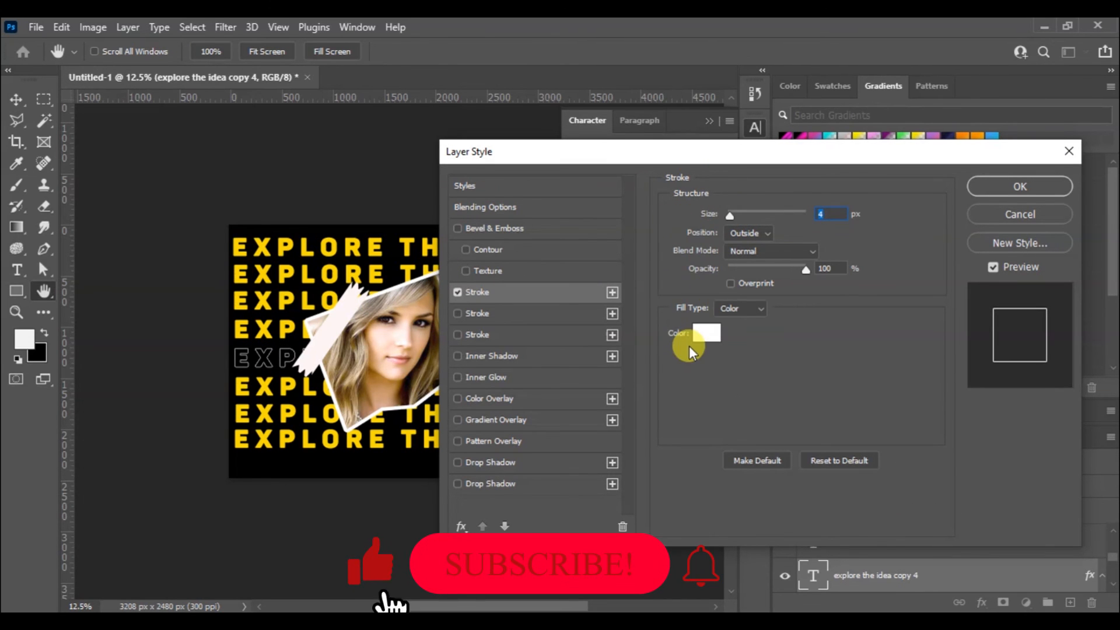
pyautogui.click(704, 331)
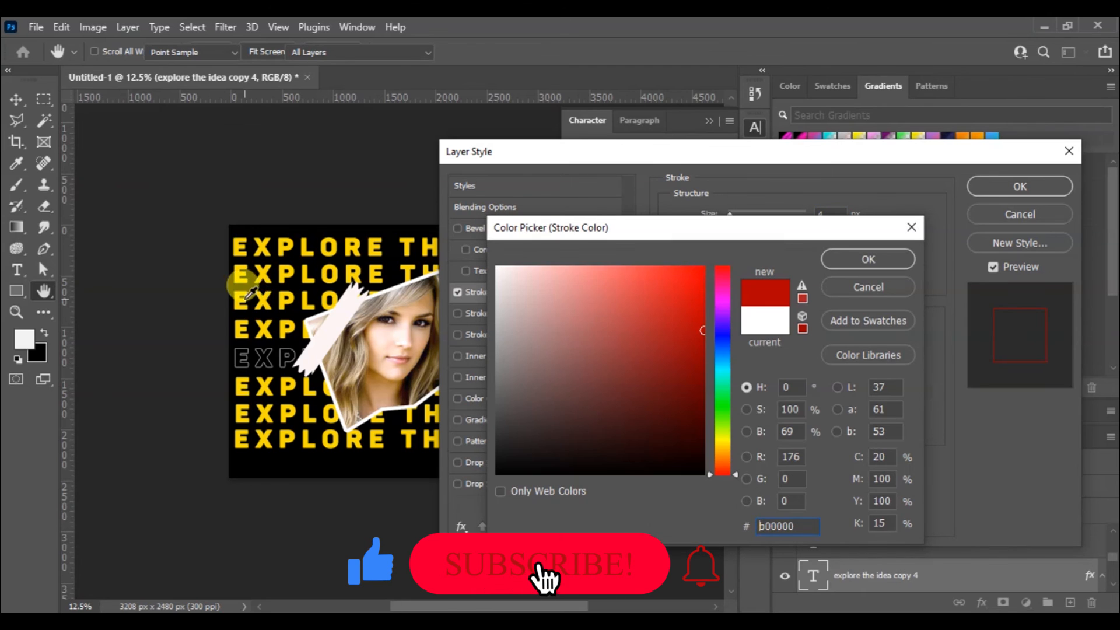
pyautogui.click(270, 303)
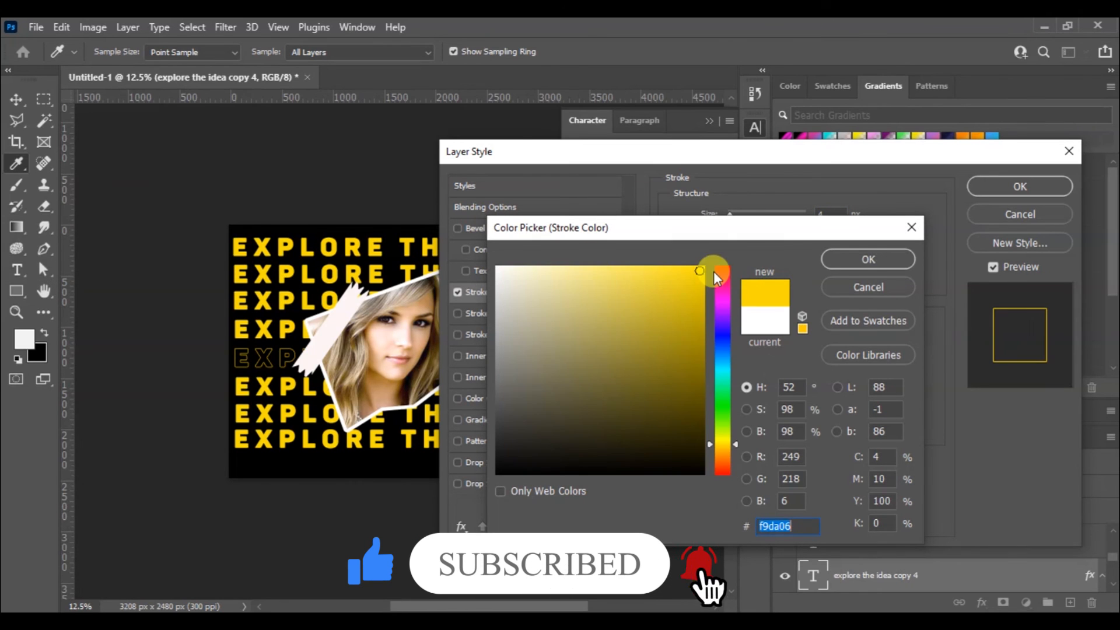
pyautogui.click(854, 258)
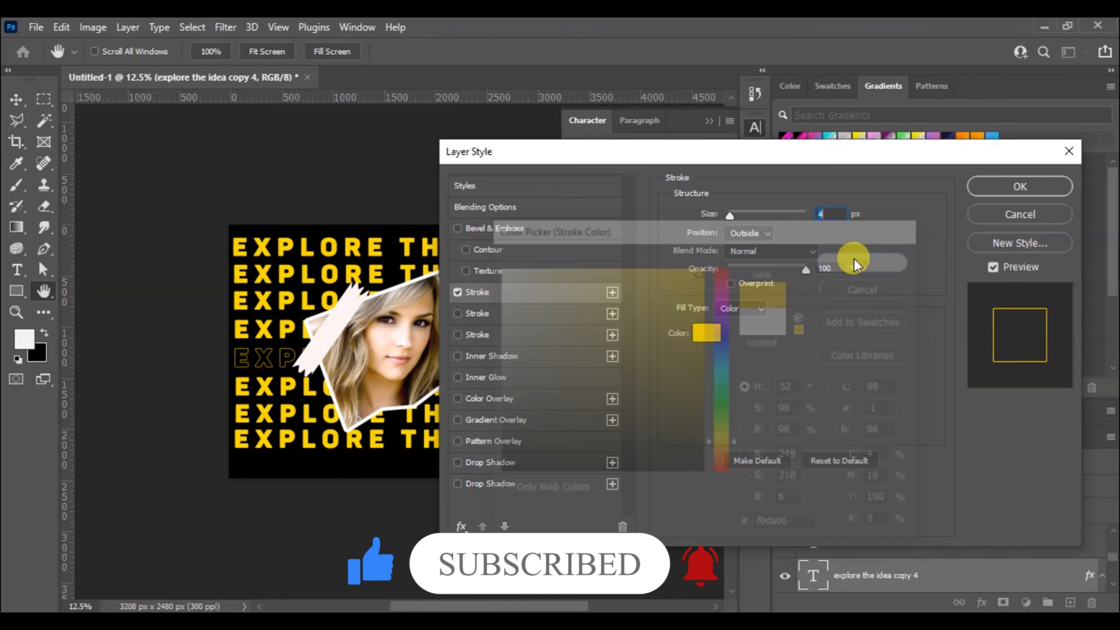
pyautogui.click(990, 190)
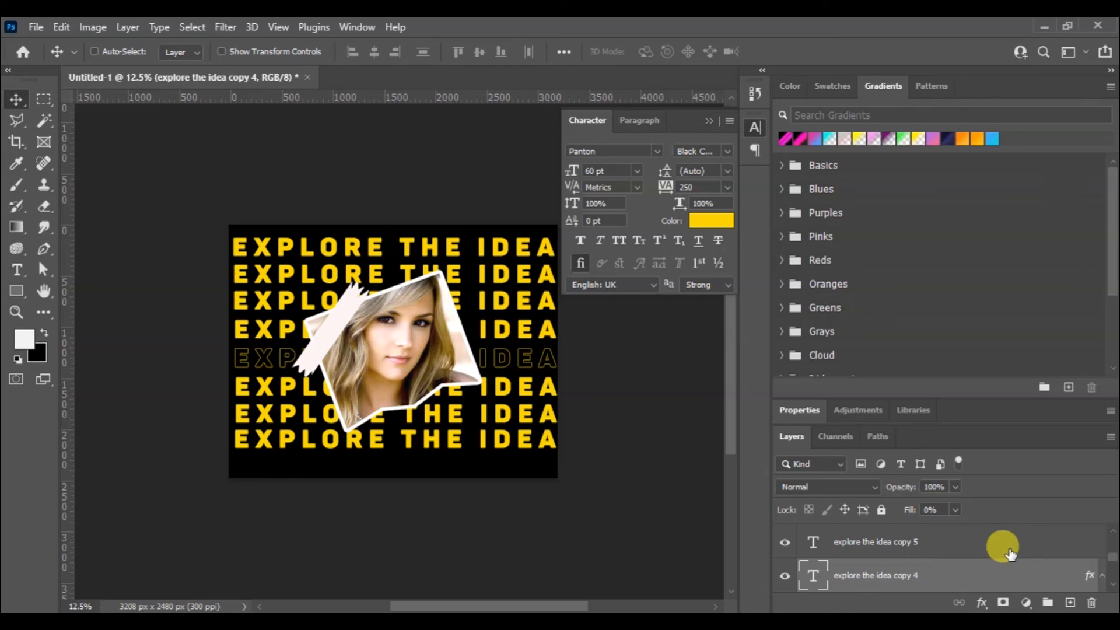
# Delete the three solid text rows below the outlined one: explore the idea copy 5, copy 6 and copy 7
pyautogui.rightClick(550, 394)
pyautogui.click(562, 393)
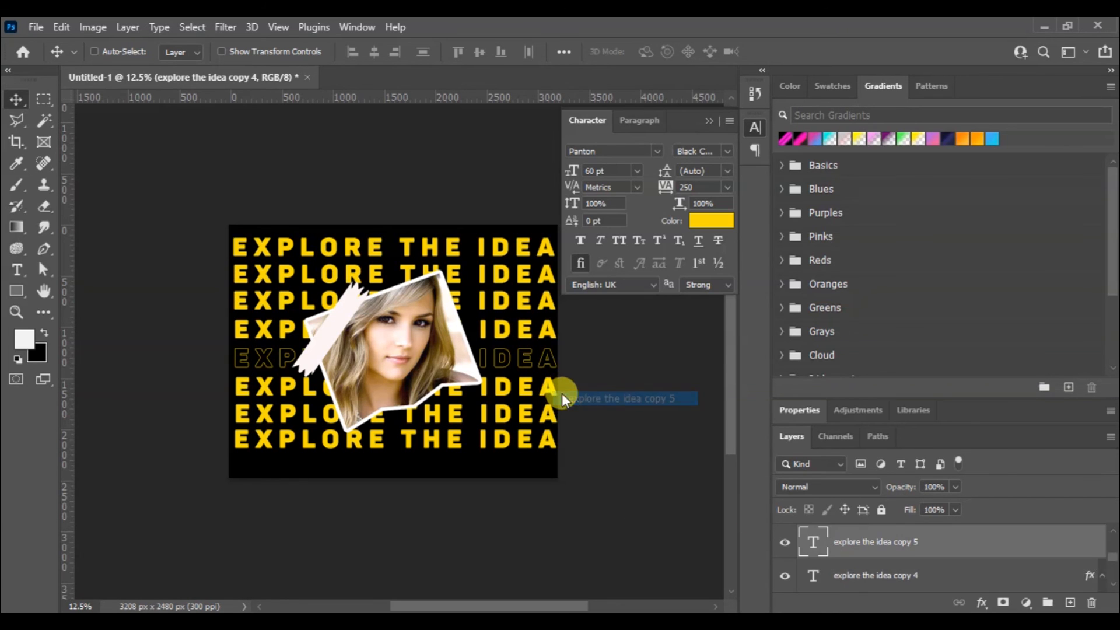
pyautogui.press('Delete')
pyautogui.rightClick(548, 413)
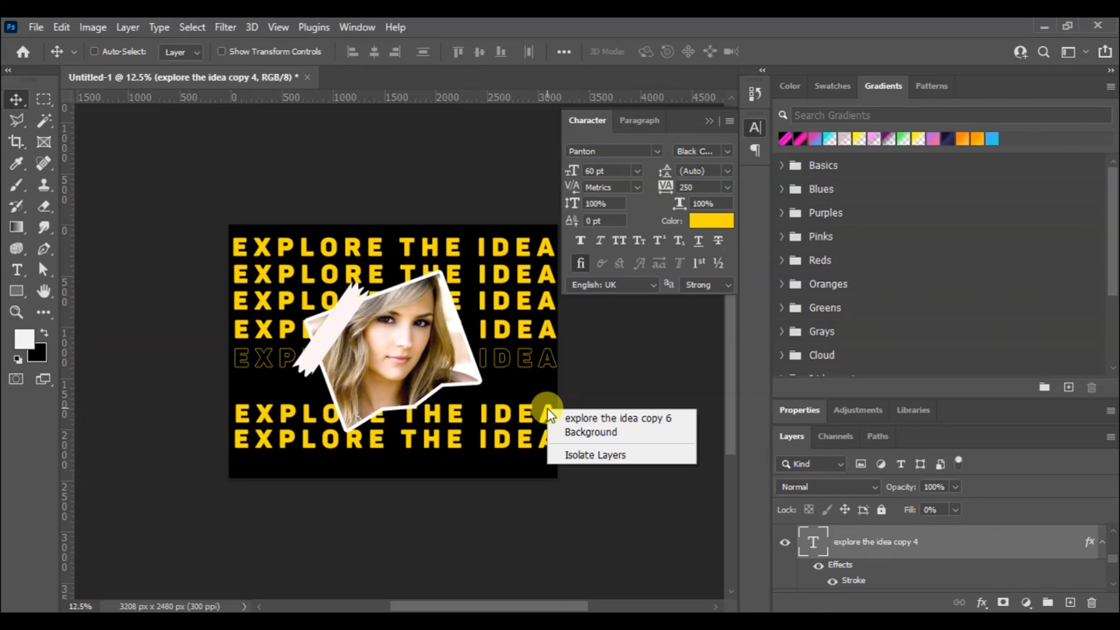
pyautogui.click(569, 418)
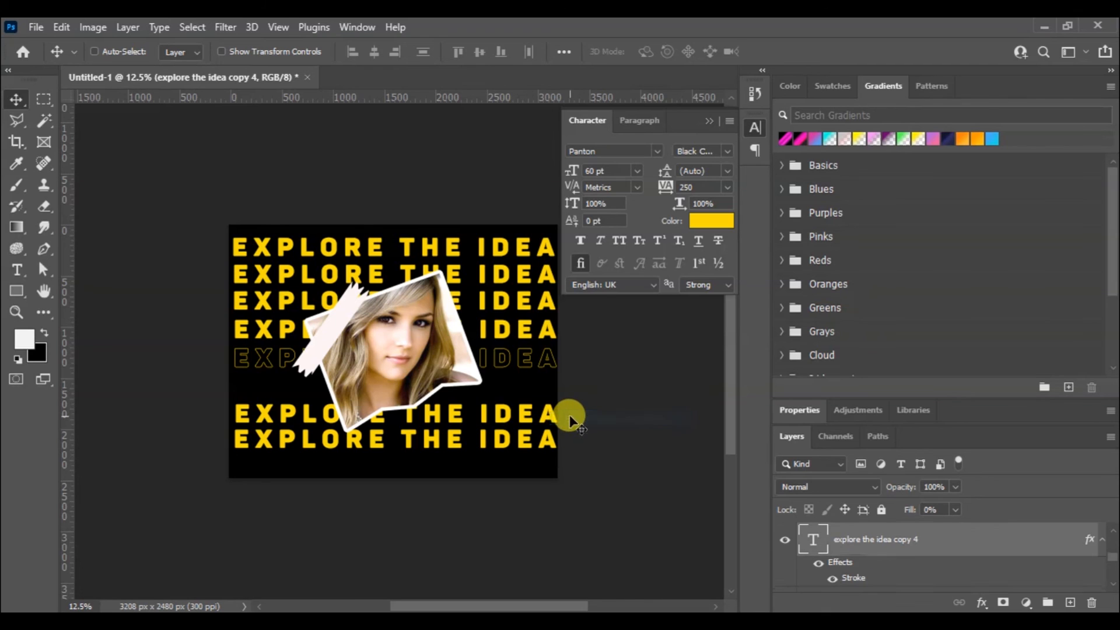
pyautogui.rightClick(546, 441)
pyautogui.click(568, 445)
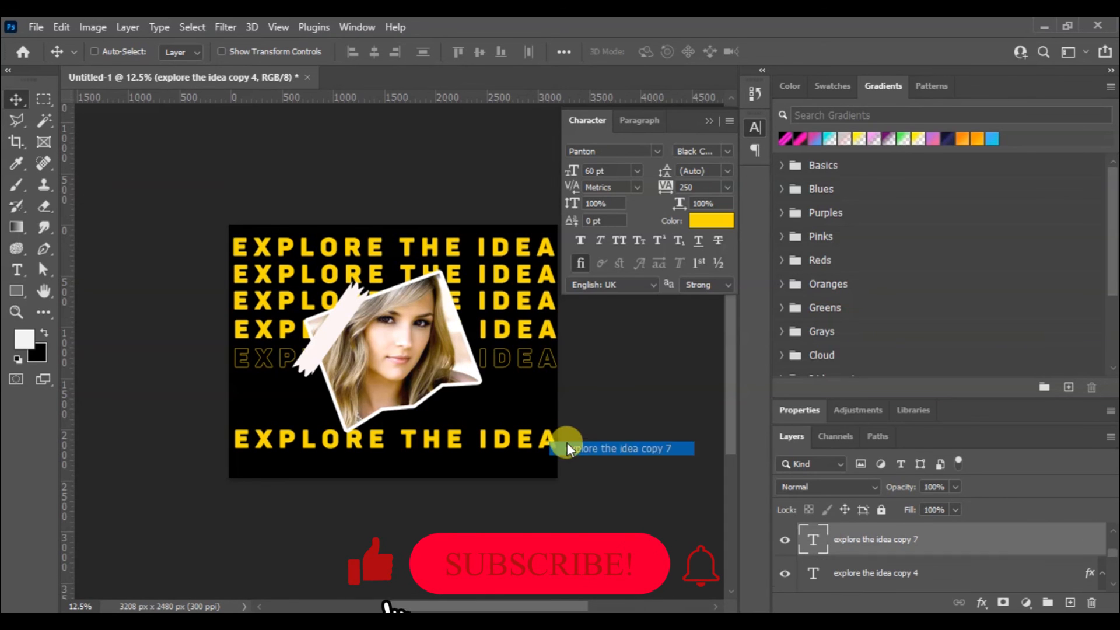
pyautogui.rightClick(523, 439)
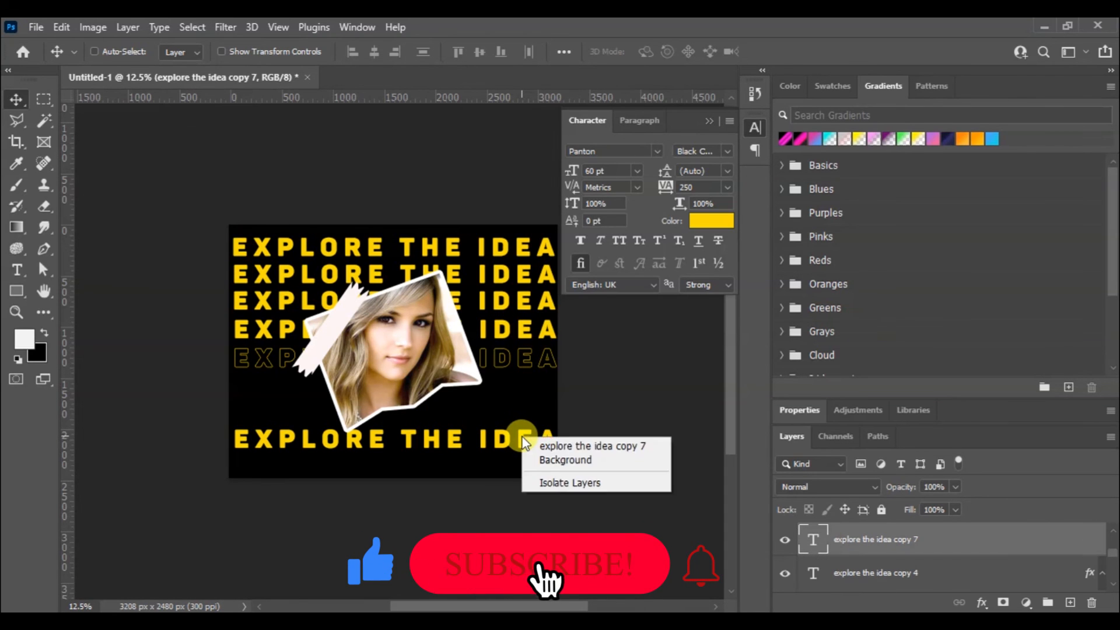
pyautogui.click(568, 446)
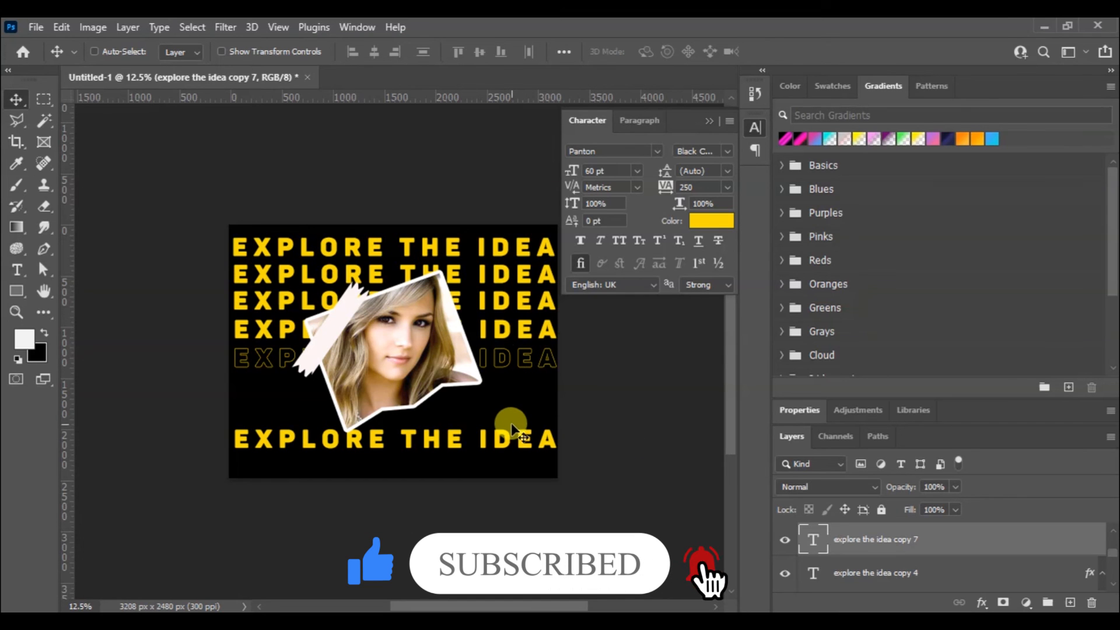
pyautogui.press('Delete')
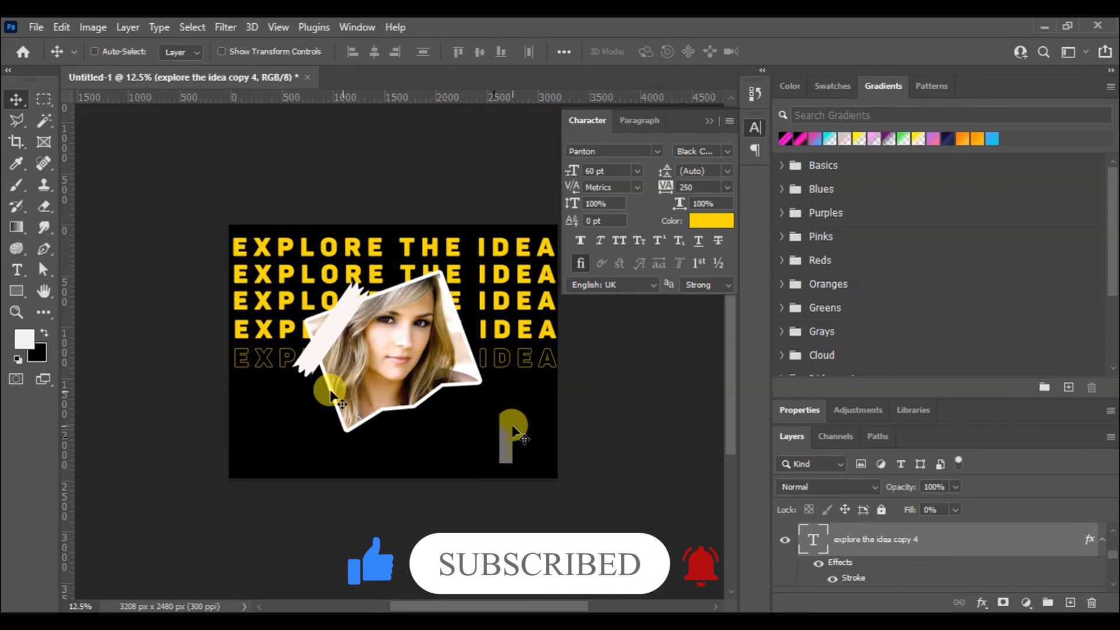
# Duplicate the outlined text row three times, spacing the copies down the canvas below it as rows six to eight
pyautogui.rightClick(267, 362)
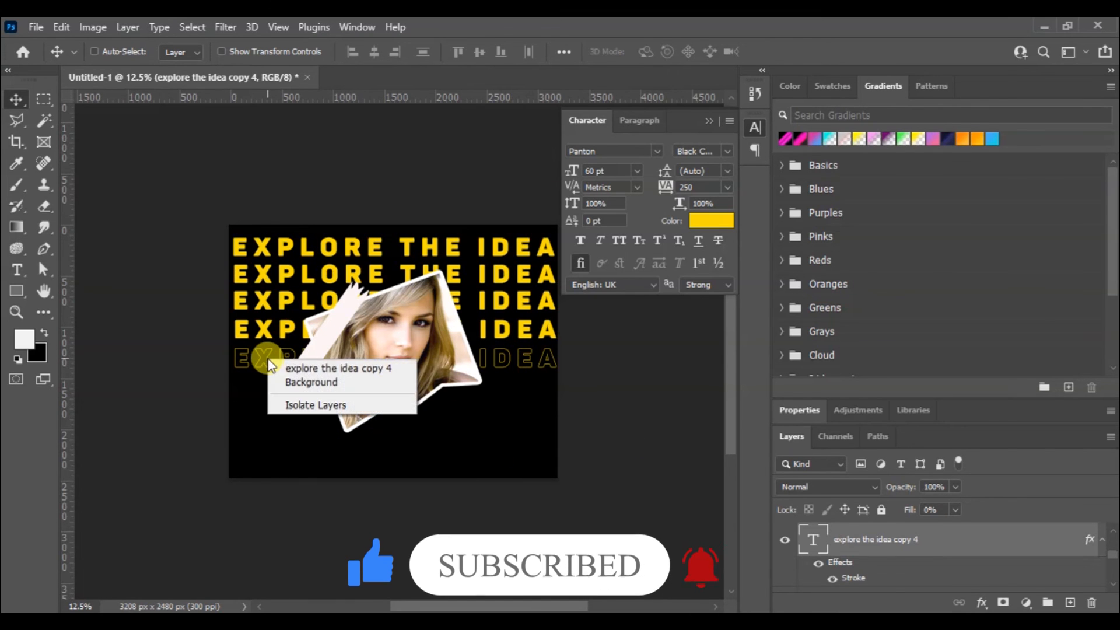
pyautogui.click(279, 363)
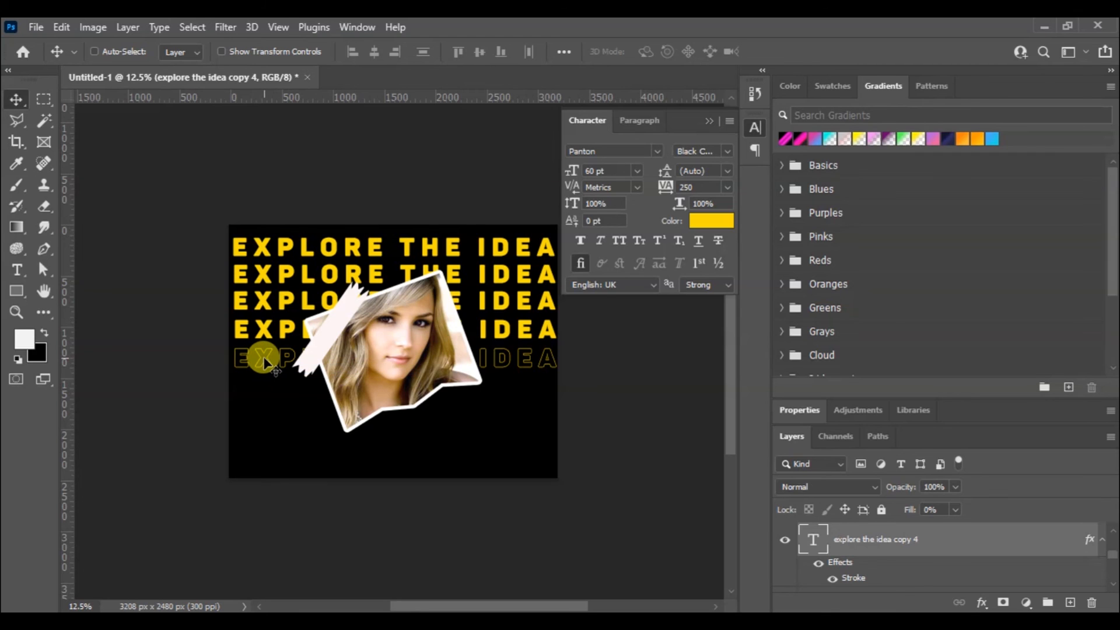
pyautogui.moveTo(264, 362); pyautogui.dragTo(263, 443)
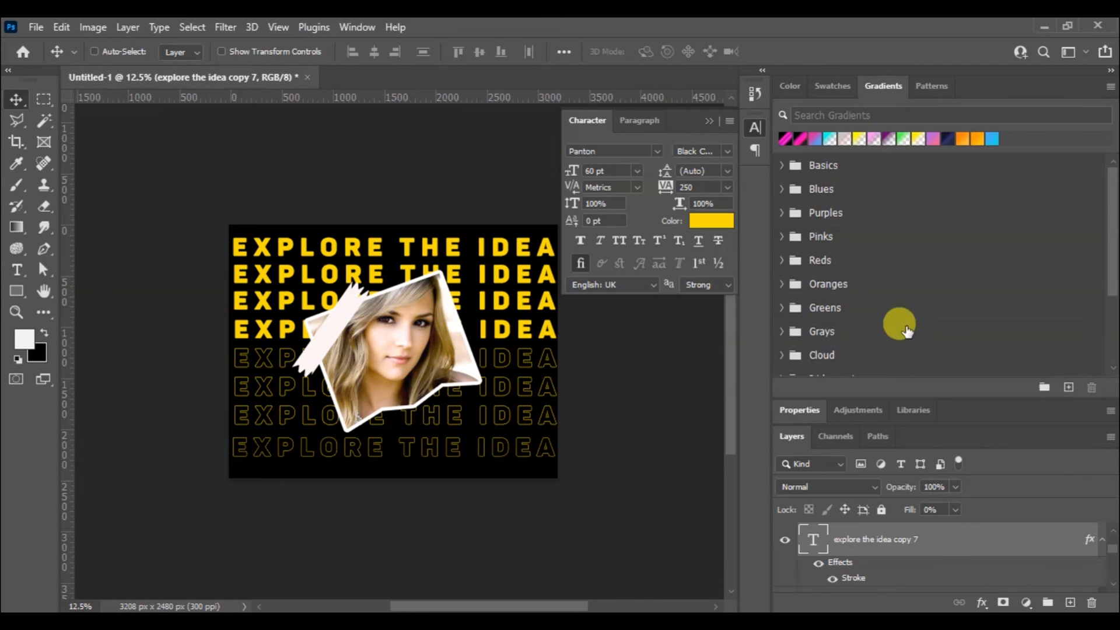
# Scale the Rectangle 2, Layer 1 and Rectangle 1 layers together to about 133% and reposition the enlarged taped photo around the canvas centre
pyautogui.moveTo(928, 394); pyautogui.dragTo(887, 166)
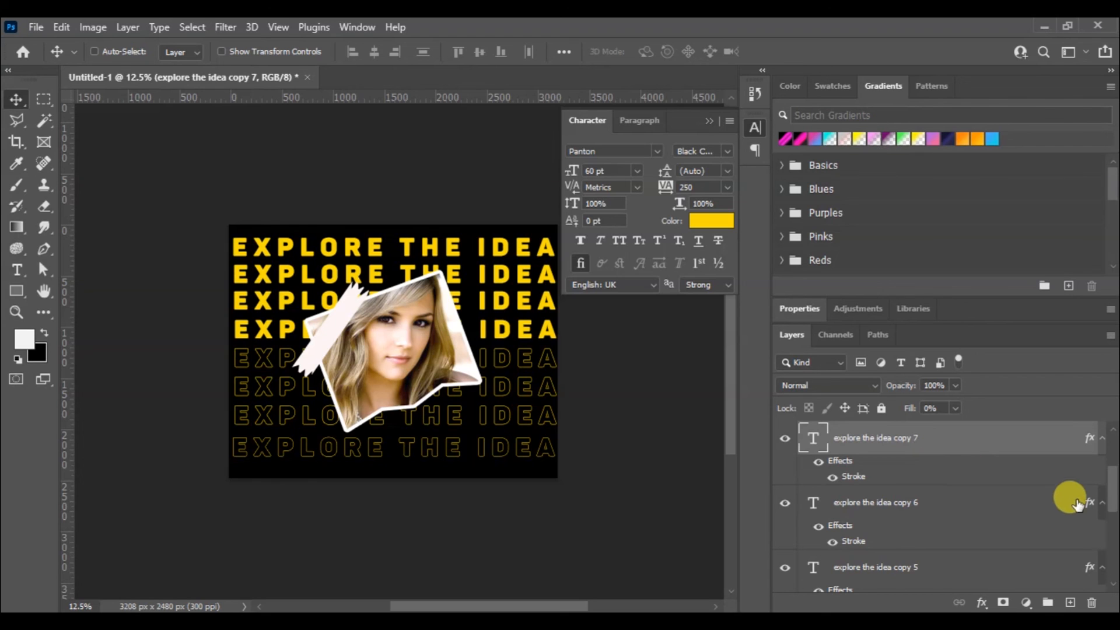
pyautogui.moveTo(1112, 492); pyautogui.dragTo(1109, 444)
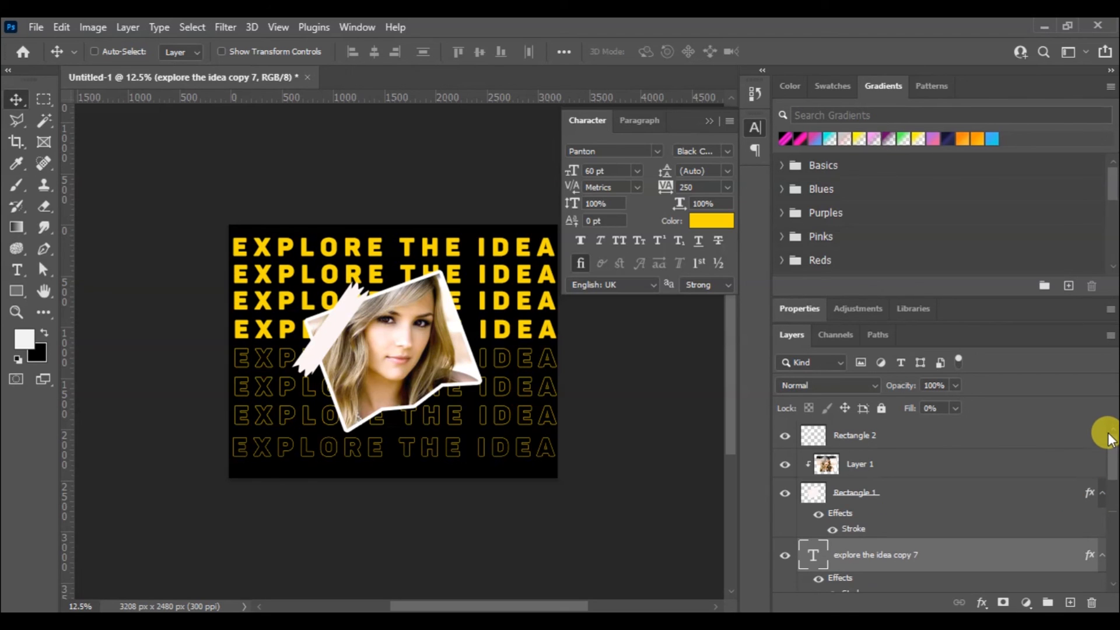
pyautogui.click(995, 463)
pyautogui.keyDown('shift'); pyautogui.click(975, 495); pyautogui.keyUp('shift')
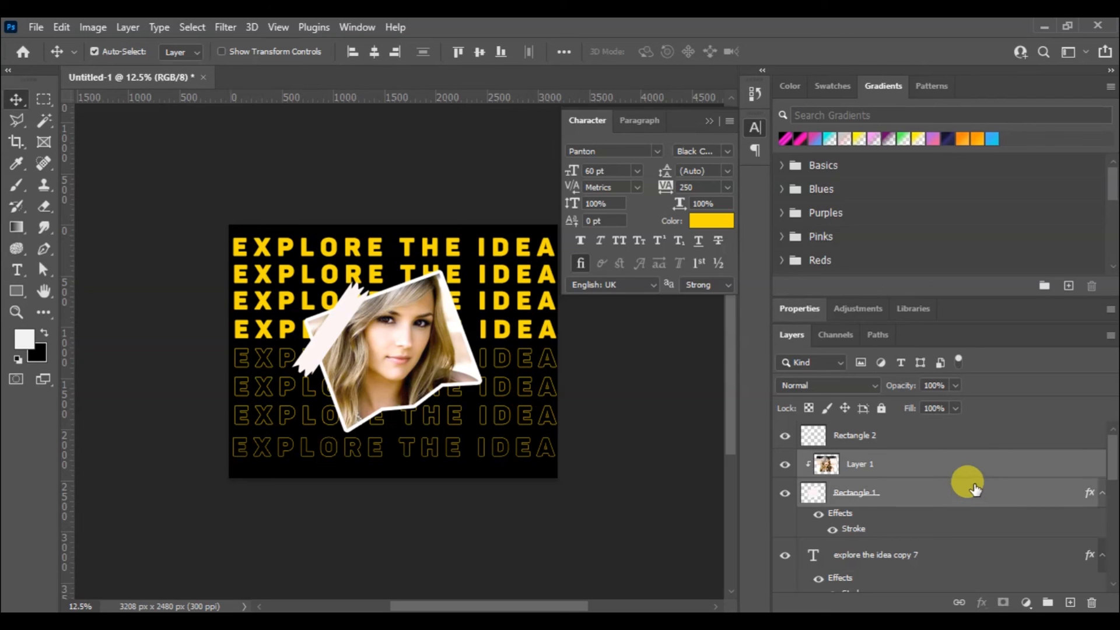
pyautogui.keyDown('shift'); pyautogui.click(969, 442); pyautogui.keyUp('shift')
pyautogui.hotkey('ctrl', 't')
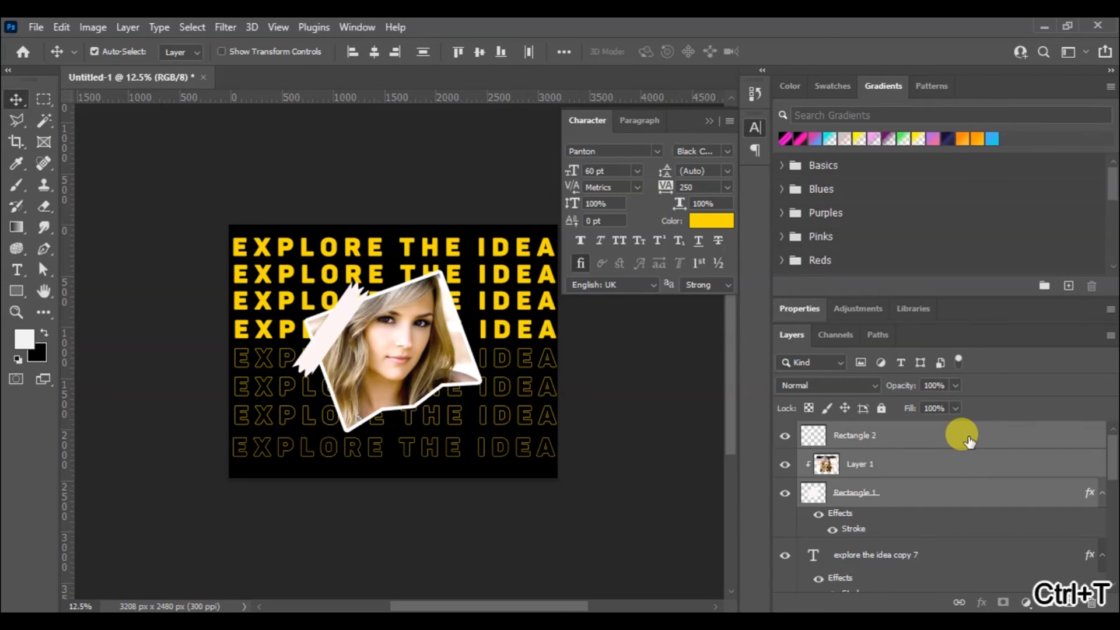
pyautogui.moveTo(526, 445); pyautogui.dragTo(614, 509)
pyautogui.moveTo(450, 391); pyautogui.dragTo(413, 357)
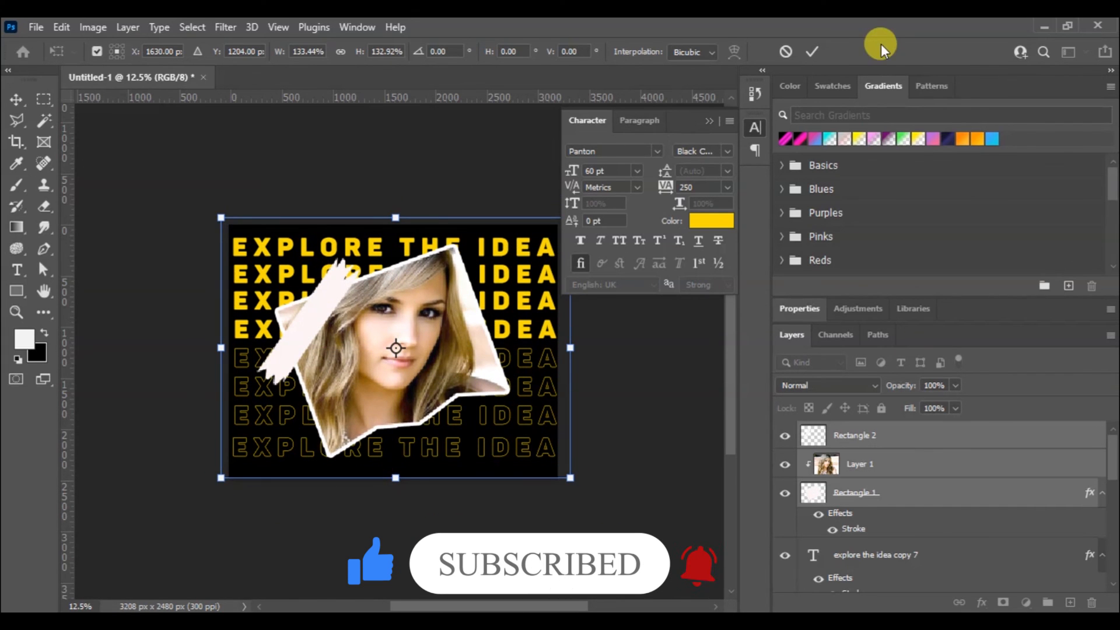
pyautogui.click(811, 51)
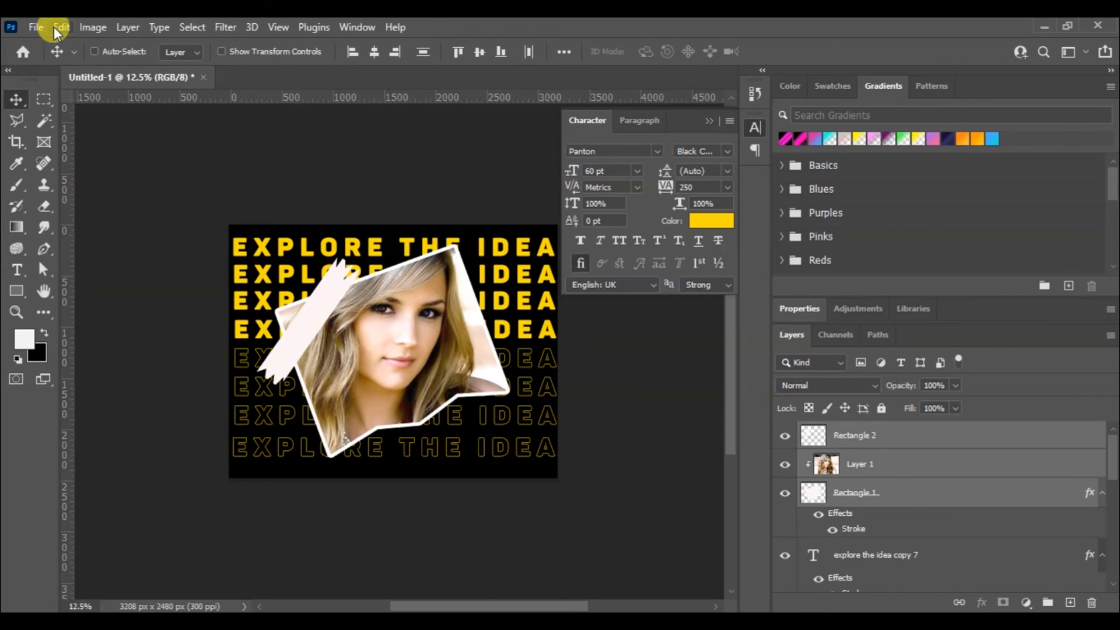
pyautogui.click(36, 27)
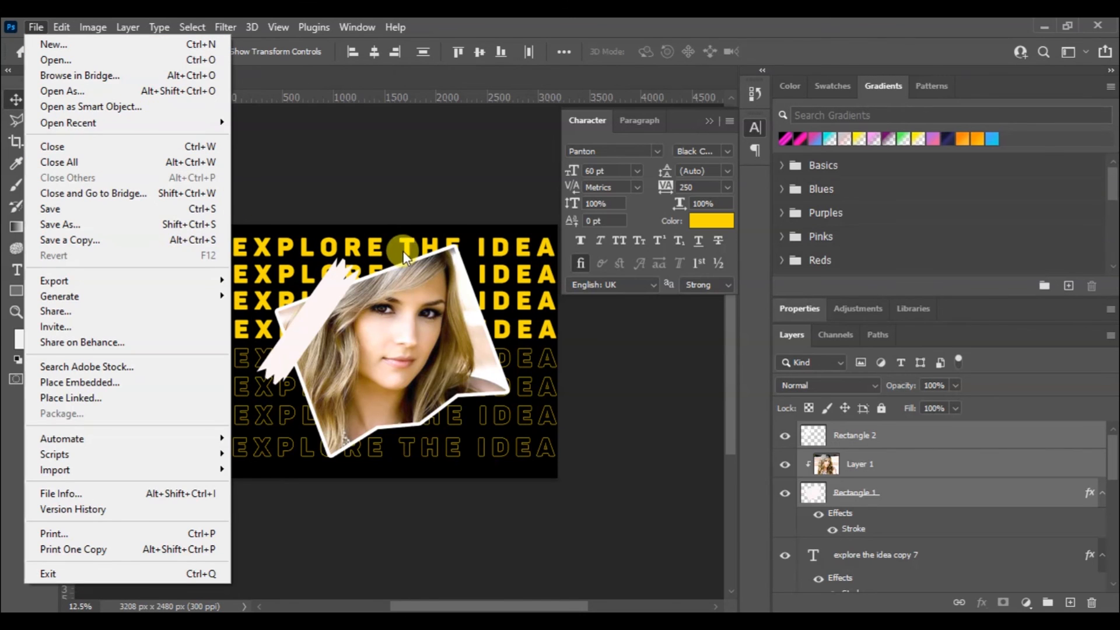
pyautogui.click(382, 169)
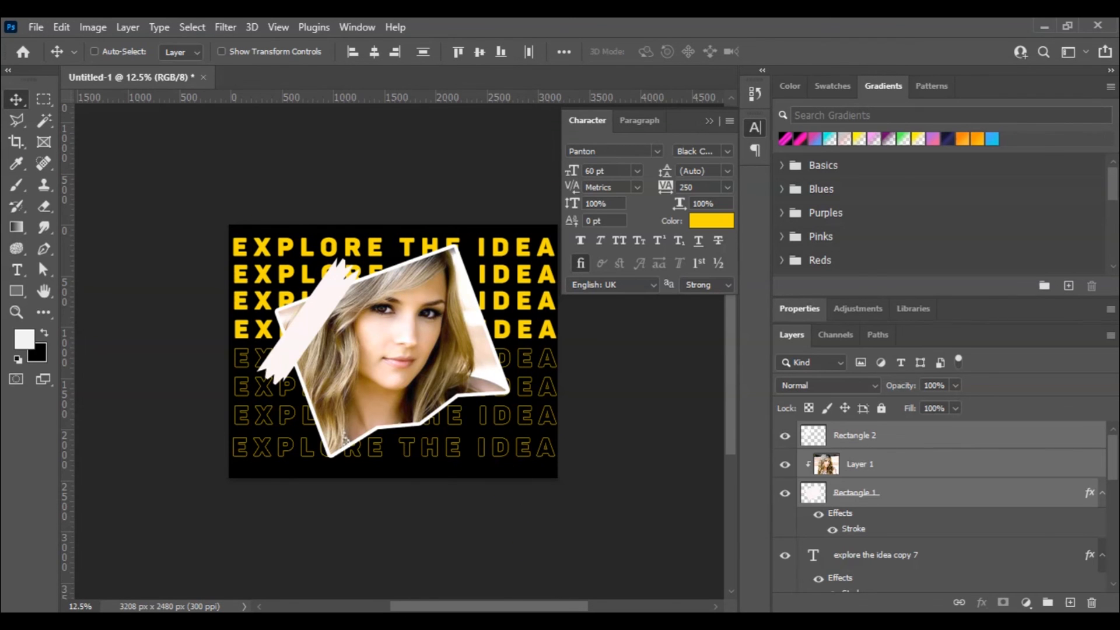